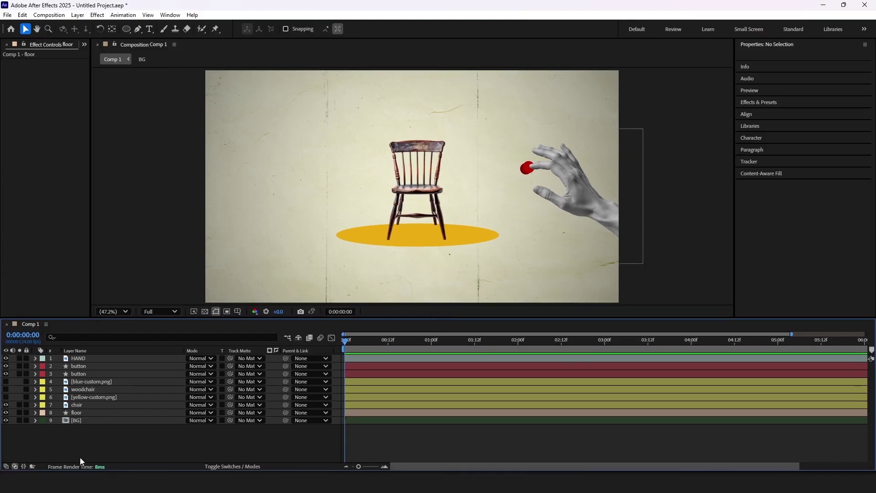
Step: Shift the HAND layer and both button layers to start at 2:00, and end the work area at 1:12
click(83, 373)
shift+click(83, 359)
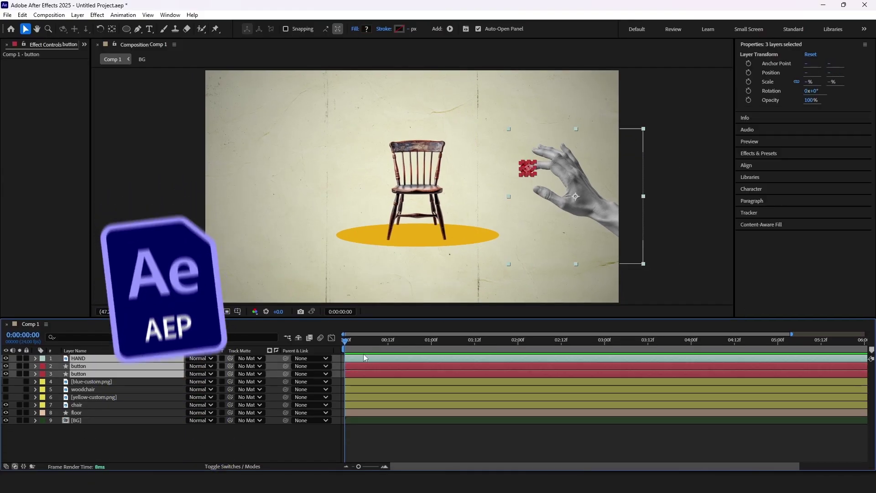
drag(363, 354, 475, 339)
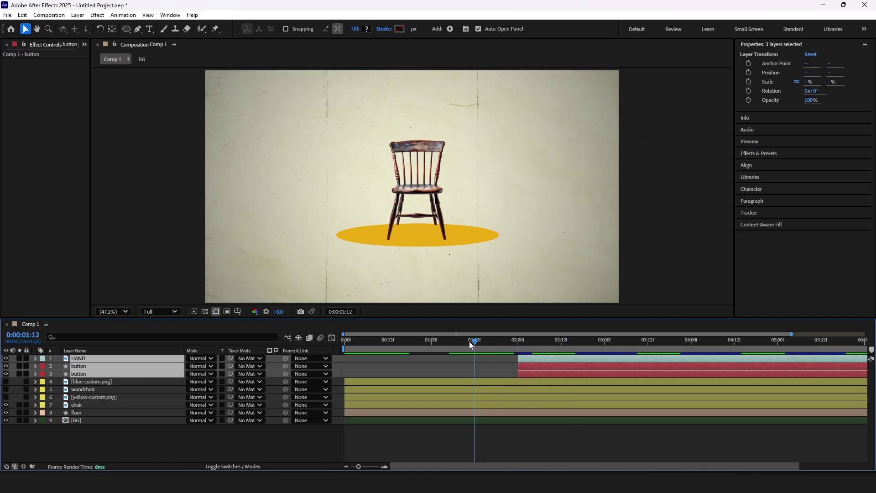
key(n)
key(Home)
Step: Shift the blue-custom.png, woodchair and yellow-custom.png layers to start at about 3:00
click(82, 384)
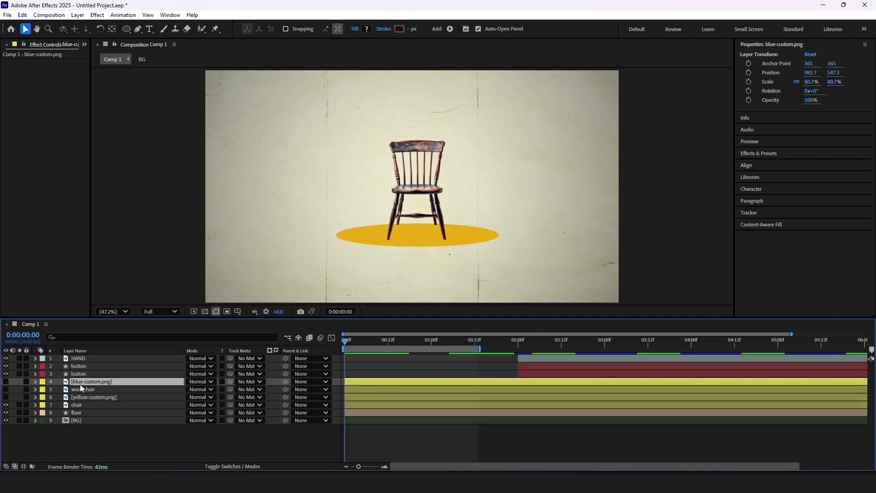
shift+click(82, 397)
drag(378, 382, 640, 381)
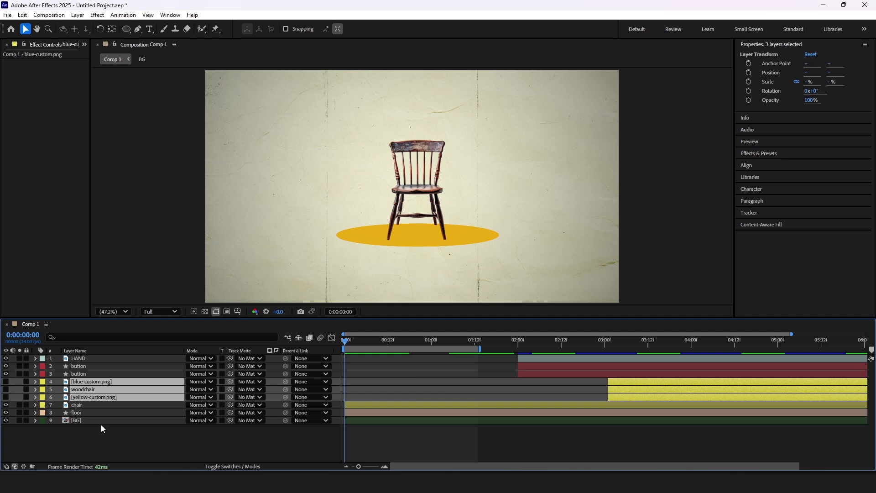
Step: Animate the floor layer's position from Y 1164.3 at 0:00 up to its resting place at 0:08
click(89, 406)
click(91, 413)
key(ctrl+5)
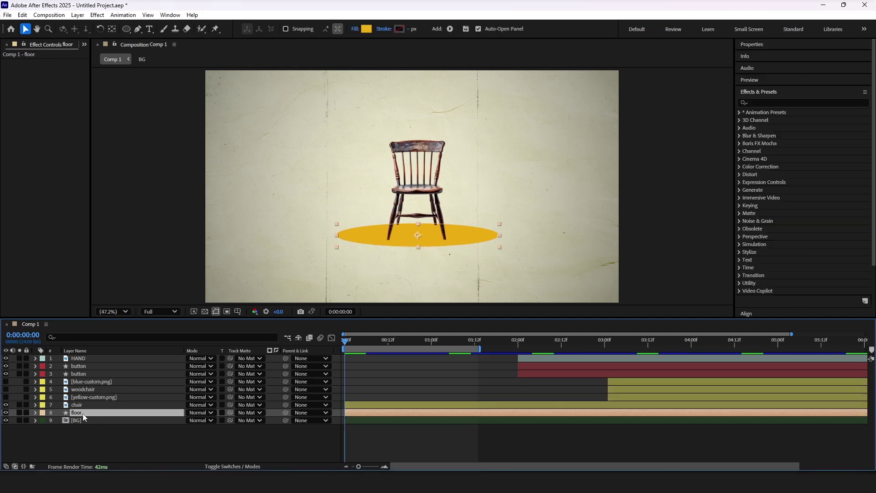
key(p)
click(59, 420)
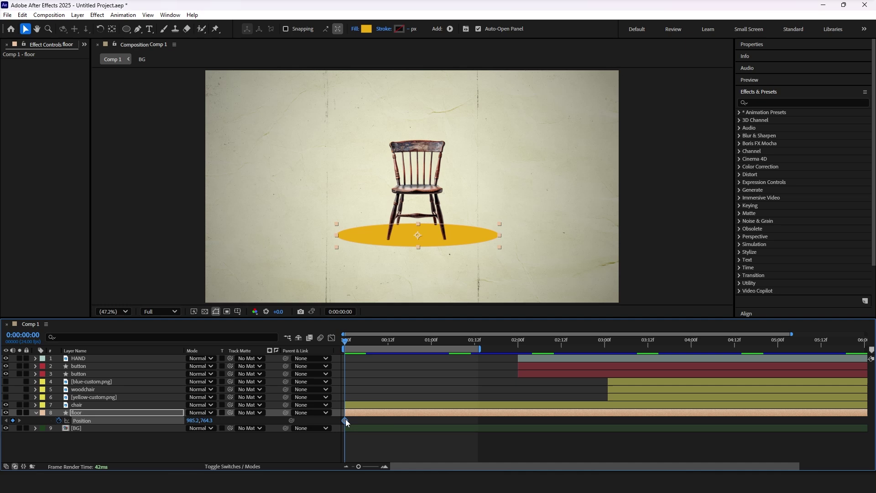
drag(346, 420, 364, 423)
mouse_move(364, 423)
mouse_down()
mouse_move(388, 424)
mouse_move(373, 421)
mouse_up()
drag(202, 422, 390, 418)
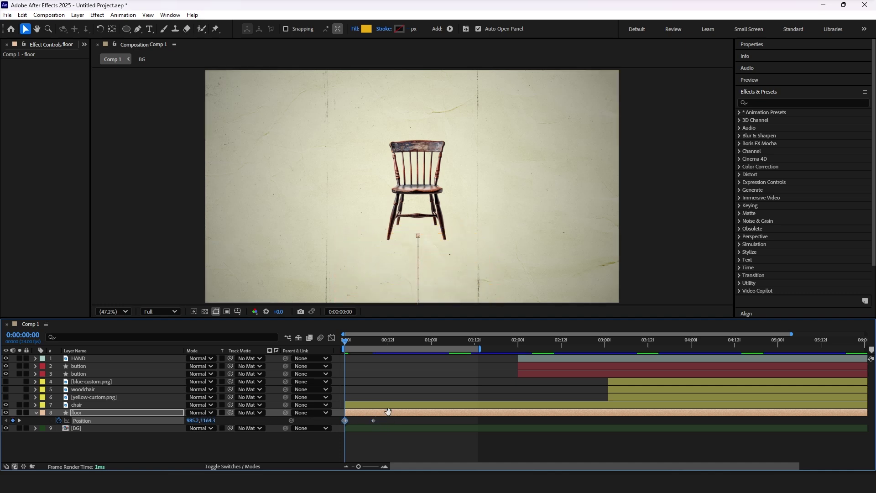
Step: Move the chair layer's anchor point down to the base of its legs
click(90, 406)
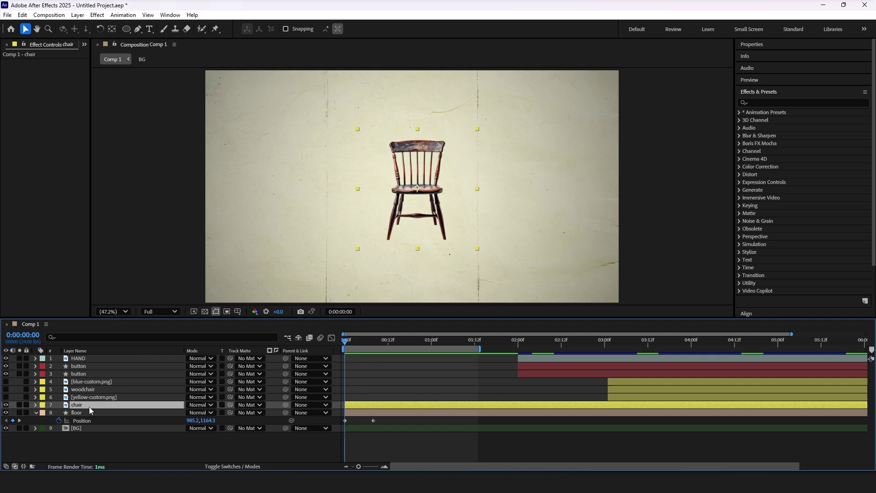
key(y)
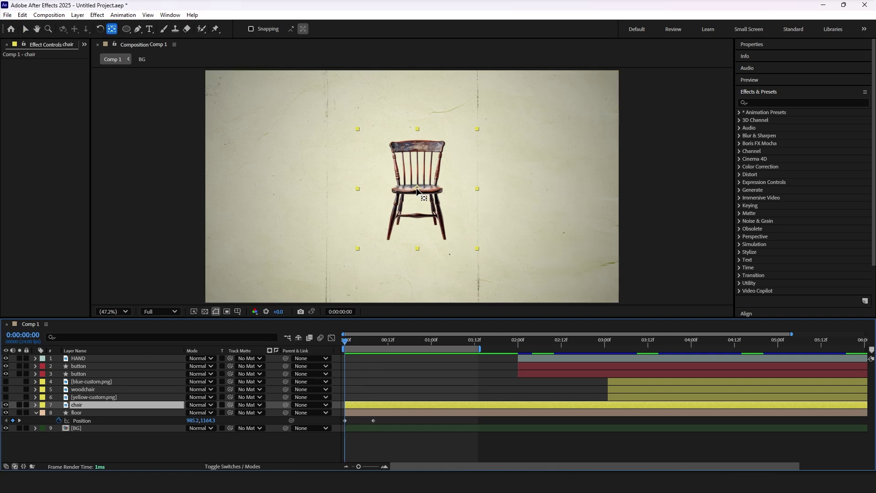
drag(416, 188, 417, 210)
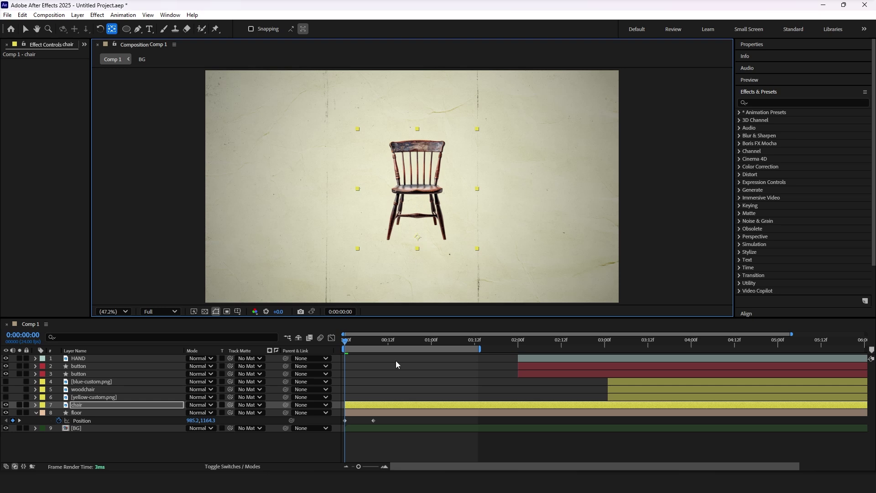
Step: Animate the chair dropping in upright by 0:08, starting at 0:00 from position Y -58.2 and rotation -11°
key(r)
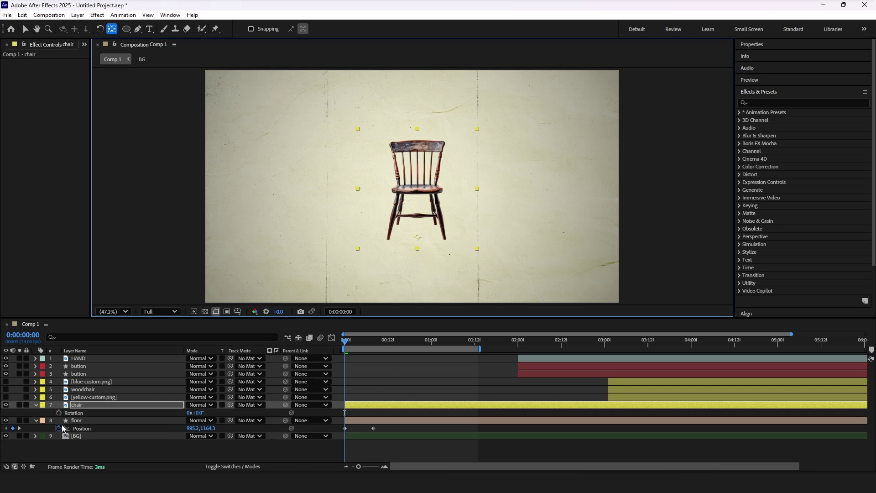
click(58, 413)
key(shift+p)
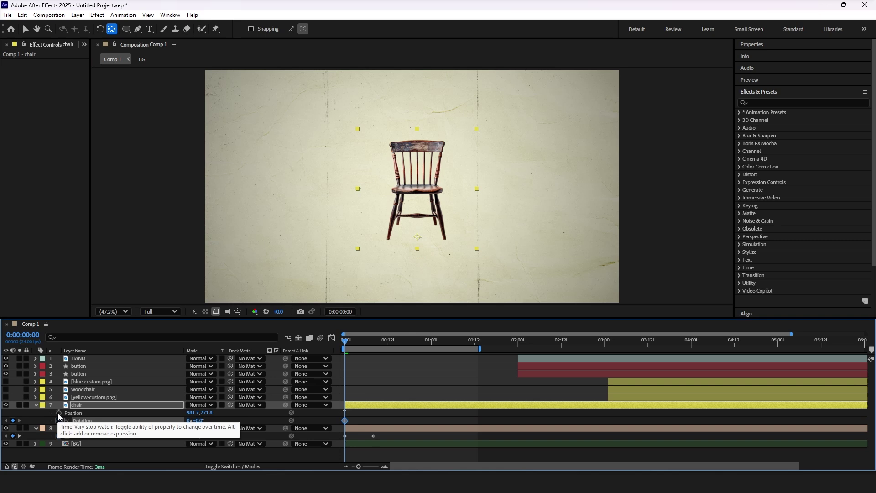
click(58, 412)
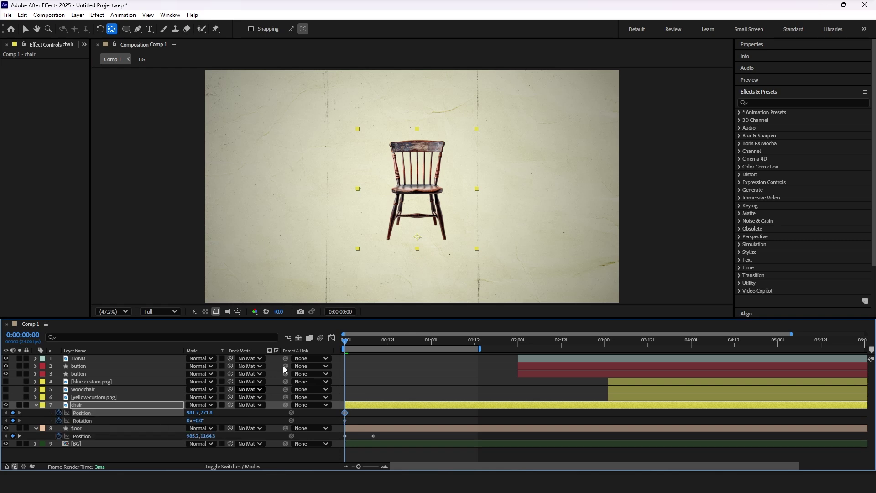
mouse_move(359, 425)
mouse_down()
mouse_move(341, 410)
mouse_move(358, 416)
mouse_up()
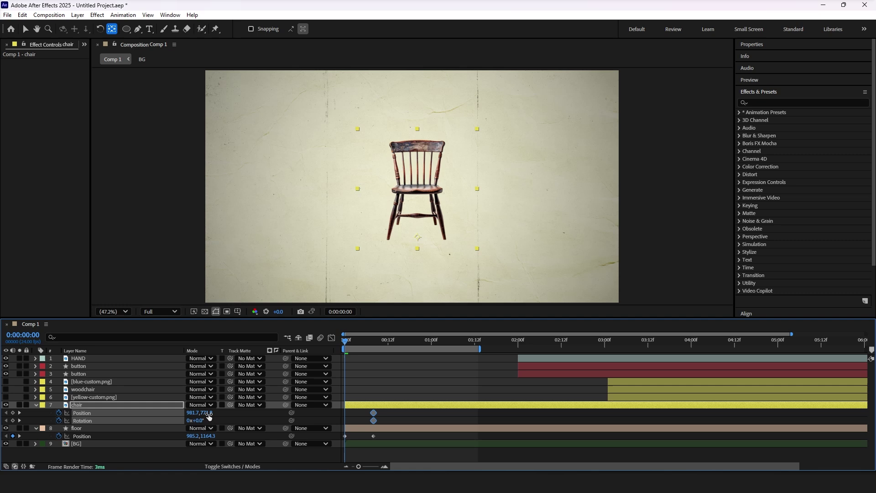
drag(208, 413, 114, 412)
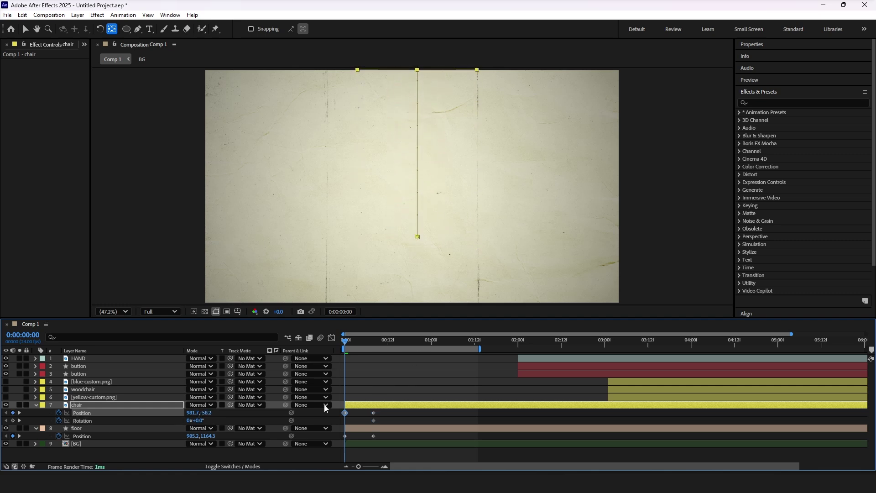
drag(197, 420, 187, 420)
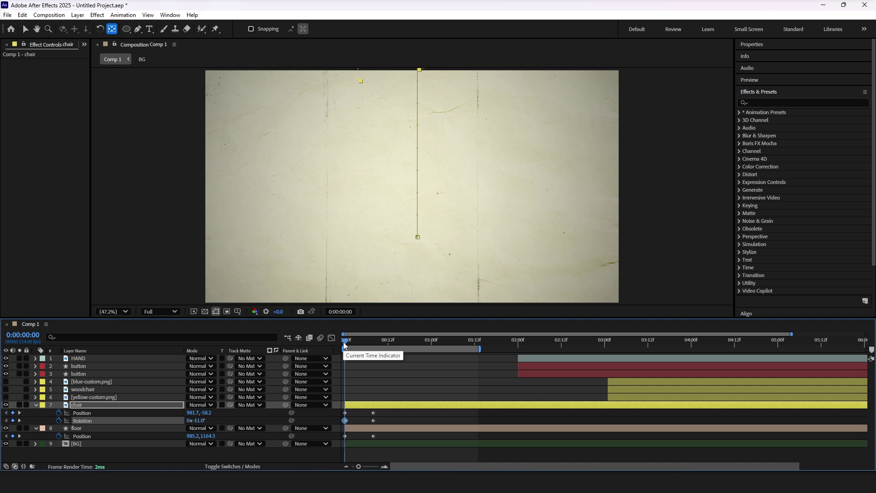
Step: Delay the chair's 0° rotation keyframe to about 0:15 and add a 4° rotation keyframe at 0:08
mouse_move(346, 347)
mouse_down()
mouse_move(387, 343)
mouse_move(334, 348)
mouse_up()
key(k)
click(374, 420)
drag(373, 420, 399, 420)
key(ctrl+c)
key(ctrl+v)
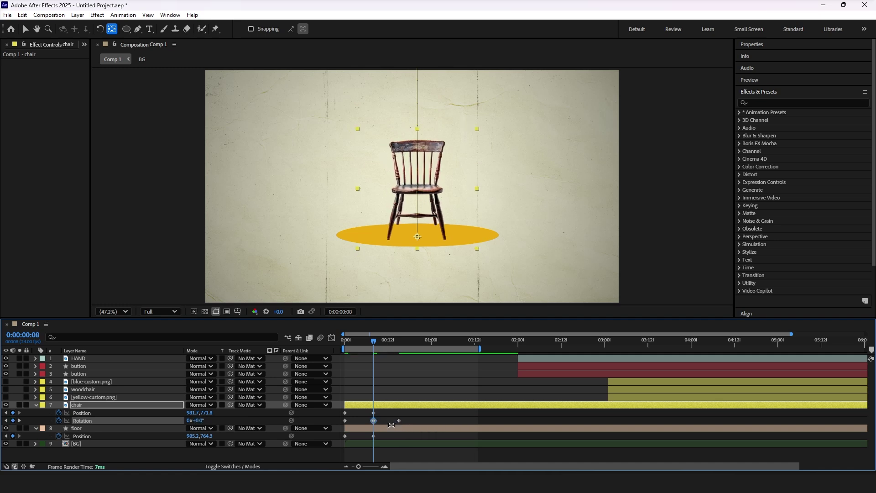
drag(202, 423, 206, 422)
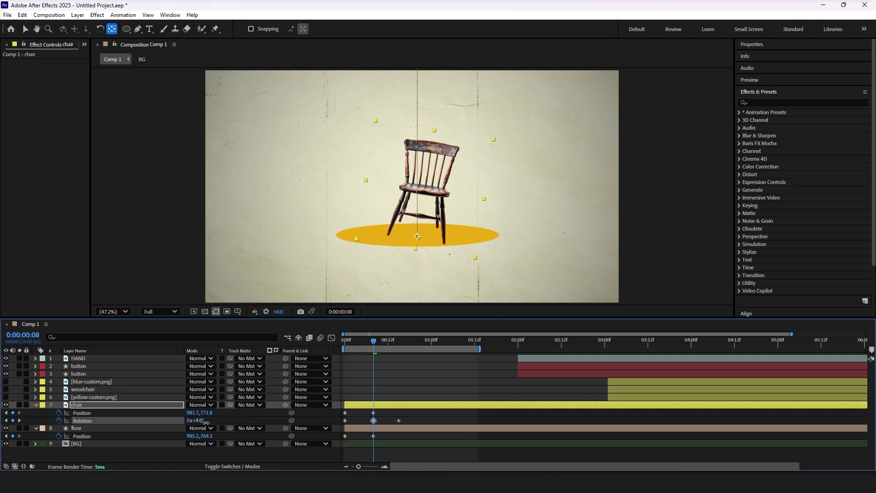
click(410, 423)
key(space)
click(374, 341)
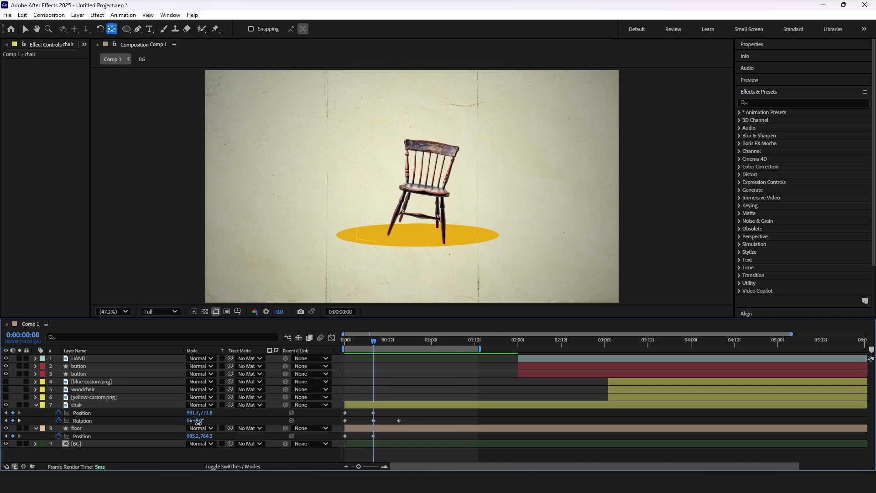
drag(198, 422, 197, 427)
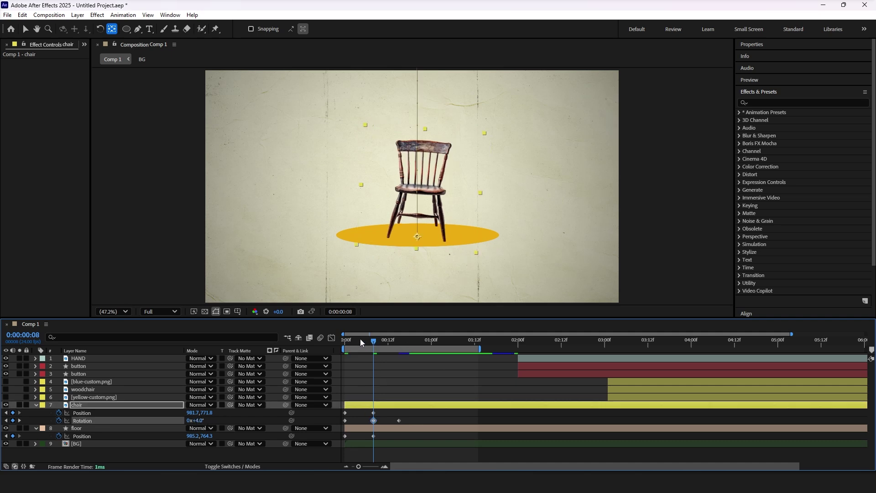
Step: Apply Easy Ease to all position and rotation keyframes of the chair and floor, then collapse their properties
key(Home)
drag(431, 437, 321, 410)
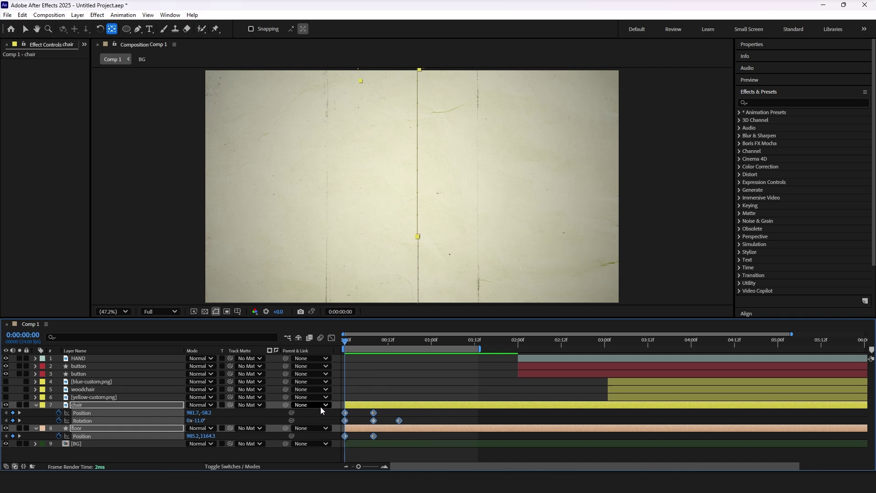
key(F9)
key(u)
Step: Shift both button layers to start at 0:12 and set the current time there
drag(450, 341, 474, 342)
key(v)
drag(535, 380, 540, 366)
drag(537, 371, 407, 368)
click(389, 342)
Step: Create a null object and rename it BUTTON NULL
click(281, 459)
right_click(268, 444)
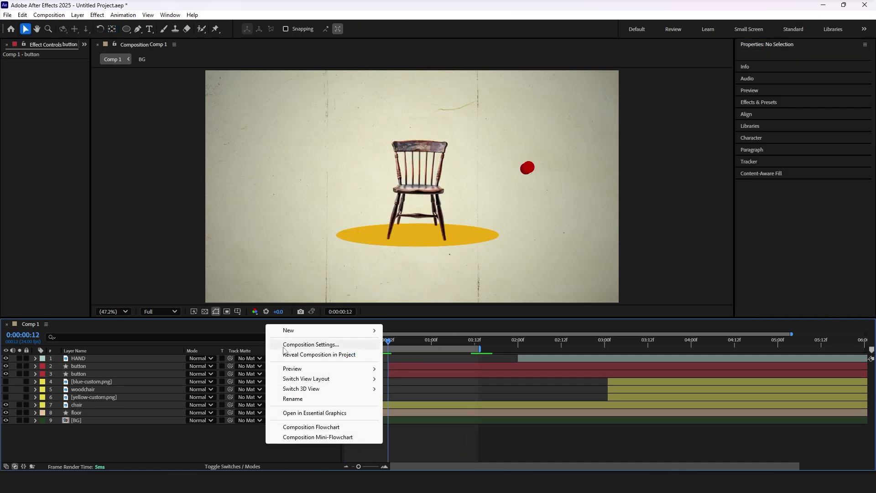
mouse_move(319, 330)
click(410, 385)
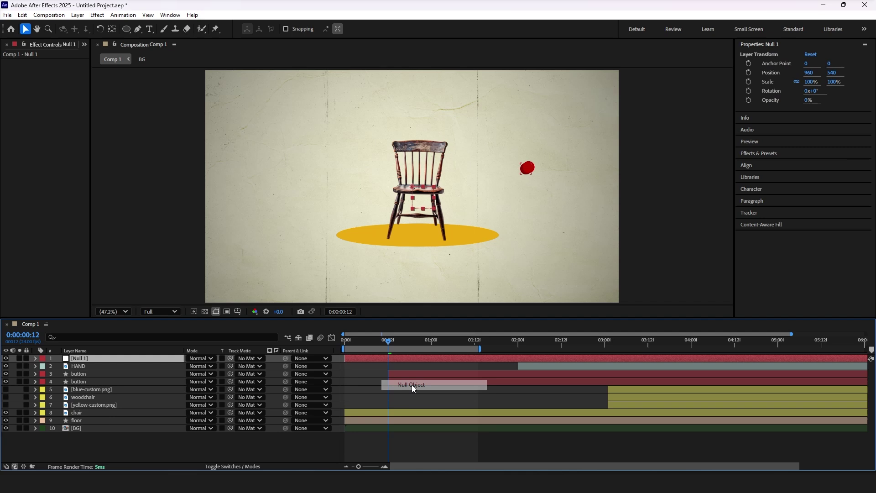
key(Return)
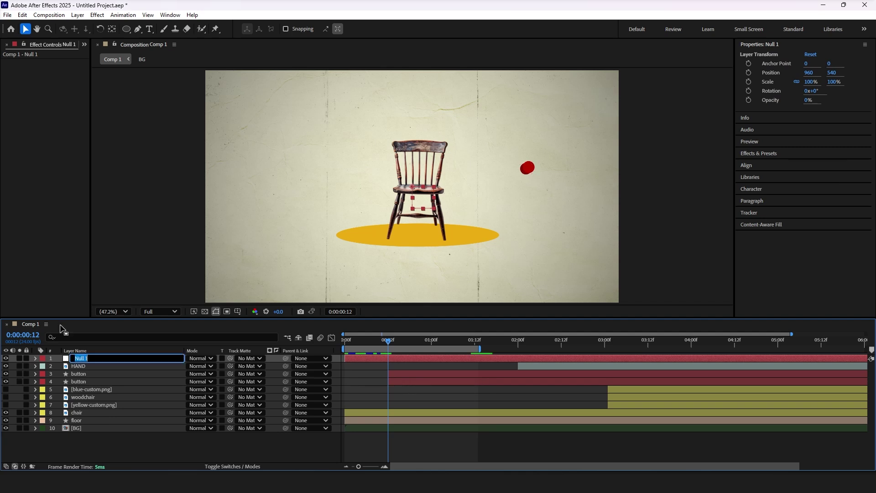
text(BUTTON NULL)
key(Return)
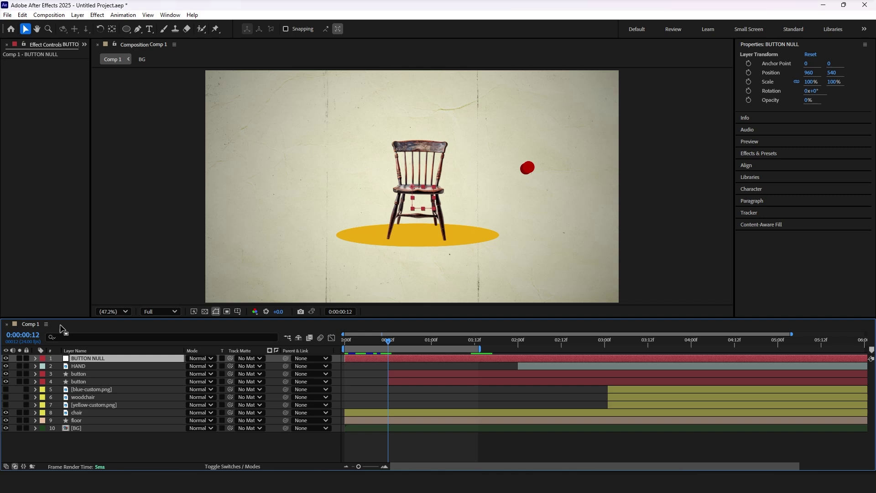
Step: Place BUTTON NULL directly below the HAND layer and parent both button layers to it
drag(119, 358, 116, 371)
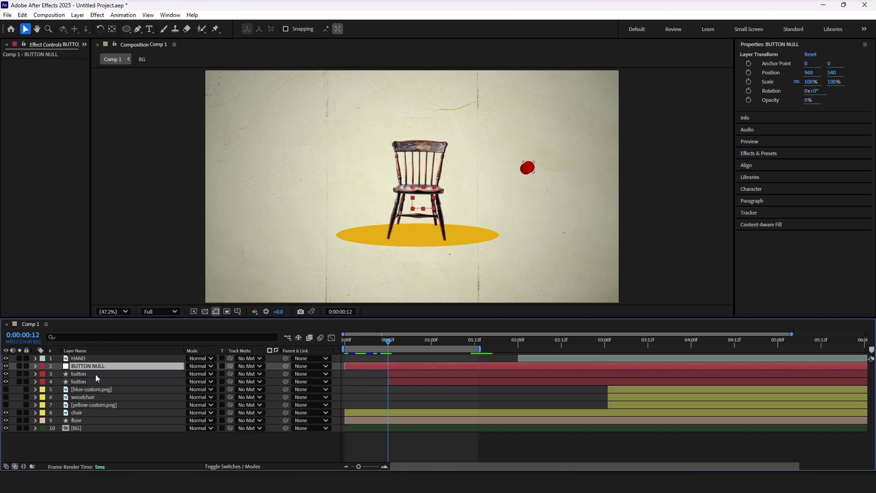
click(95, 374)
shift+click(95, 381)
drag(286, 373, 86, 368)
Step: Move BUTTON NULL's anchor point onto the centre of the red button
click(92, 362)
key(y)
drag(413, 187, 529, 169)
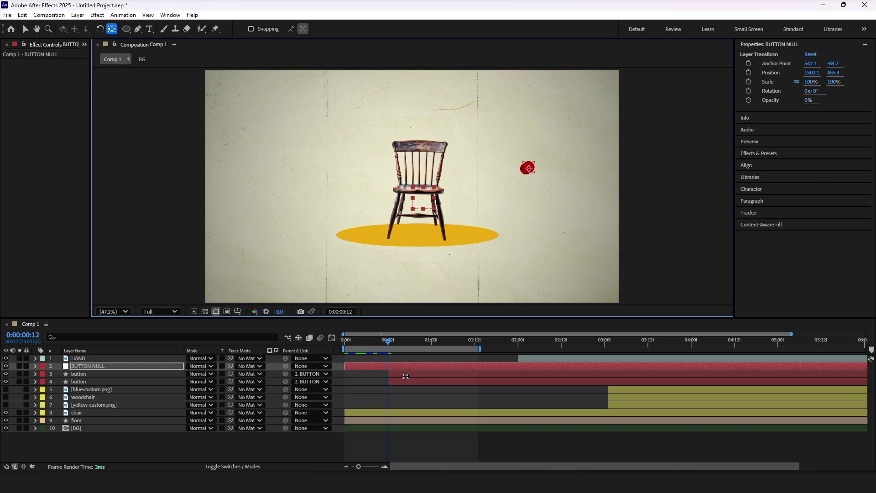
Step: Shift both button layers to start at 0:00
key(v)
click(395, 374)
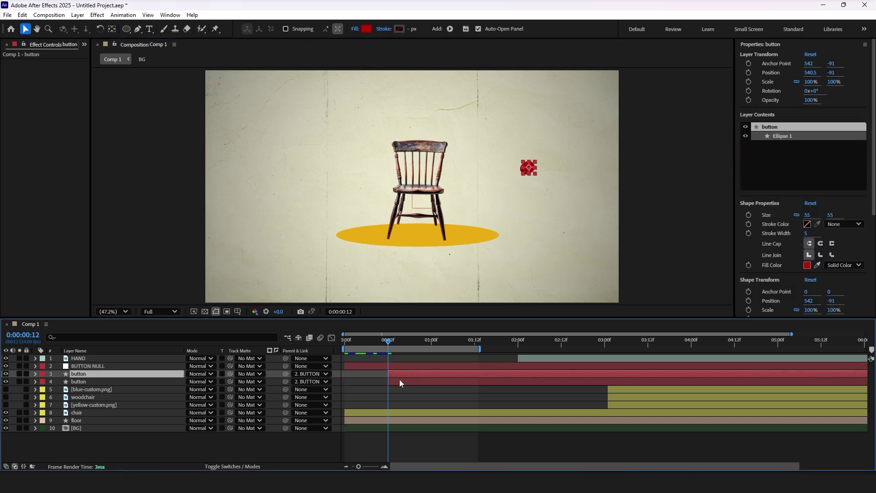
shift+click(396, 381)
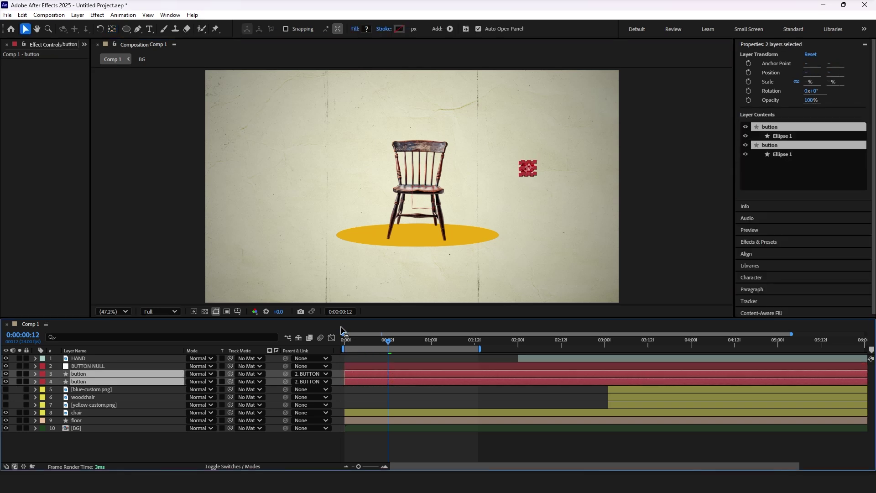
Step: Give BUTTON NULL a 100% Scale keyframe at 0:08, aligned with the chair's landing keyframe
click(345, 340)
click(356, 365)
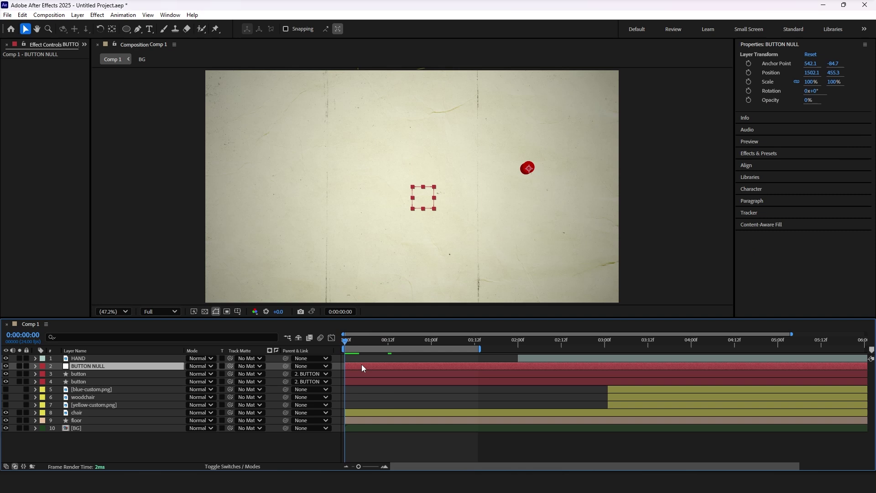
key(s)
click(58, 374)
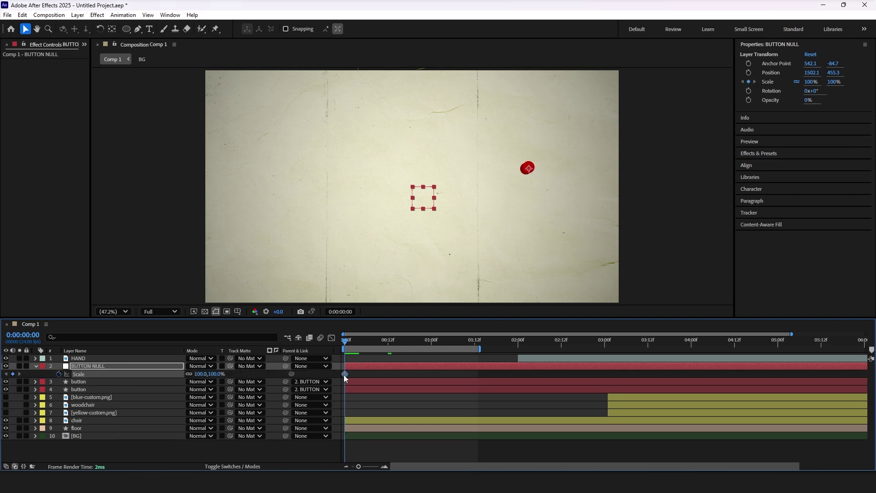
click(360, 420)
key(u)
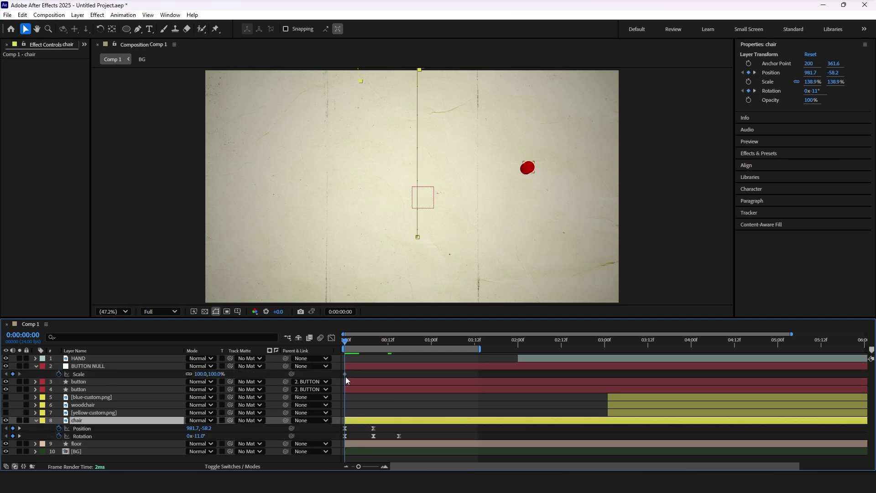
click(373, 340)
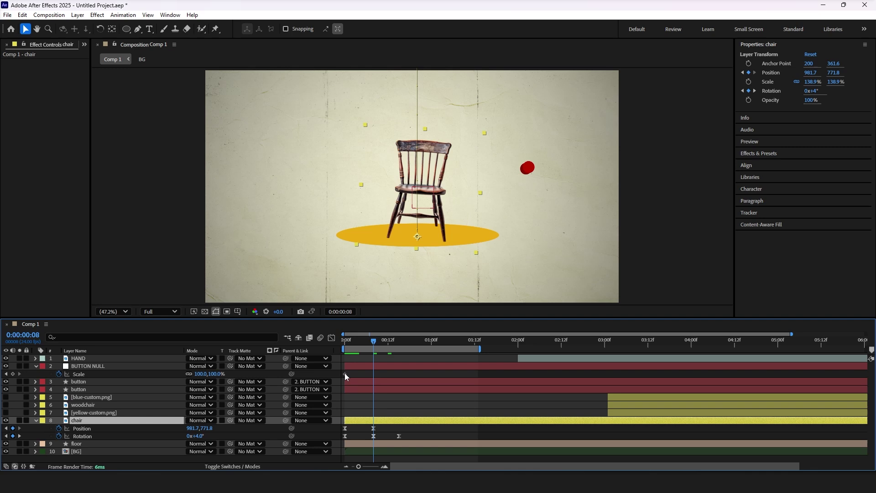
drag(344, 373, 367, 374)
Step: Set BUTTON NULL's scale to 0% at 0:00
click(345, 343)
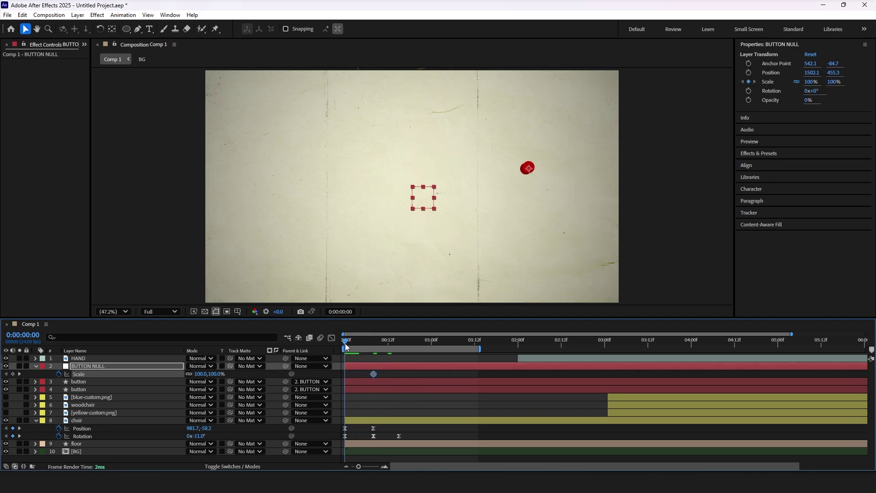
click(199, 374)
text(0)
key(Return)
Step: Apply Easy Ease to both of BUTTON NULL's Scale keyframes and scrub through the entrance
drag(392, 370, 322, 375)
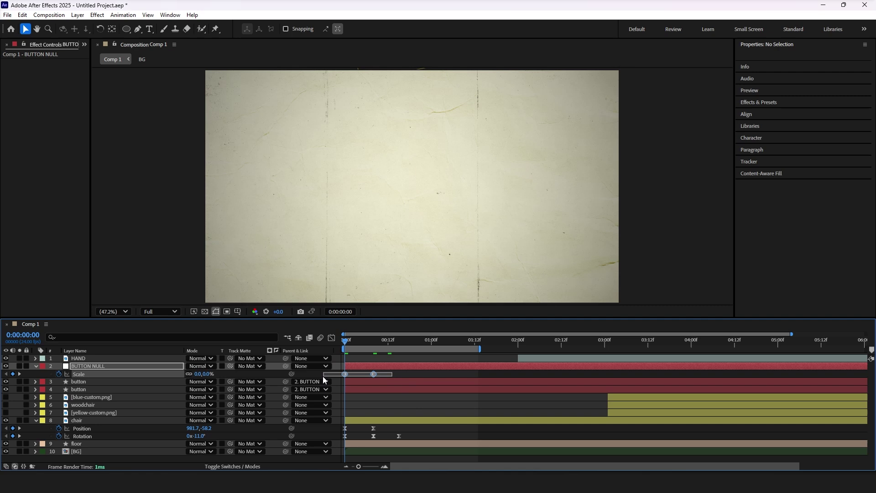
key(F9)
drag(341, 343, 453, 342)
Step: Shift HAND to start at 0:08 and animate its Position with eased keyframes, sliding in from X 2207.3 to 1718.3 by about 0:16
click(604, 358)
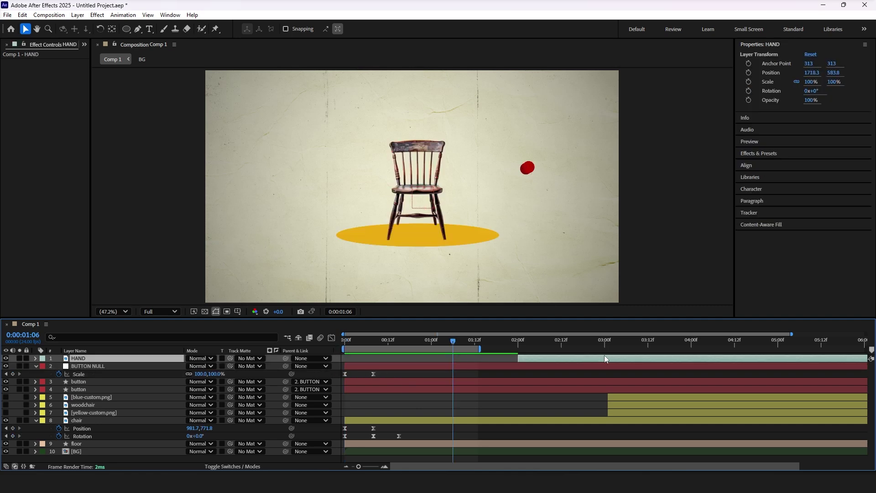
drag(604, 358, 373, 341)
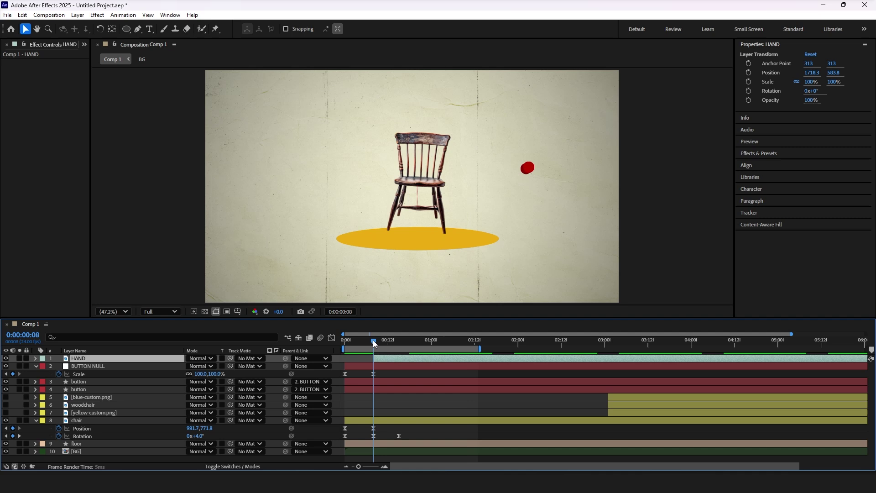
key(p)
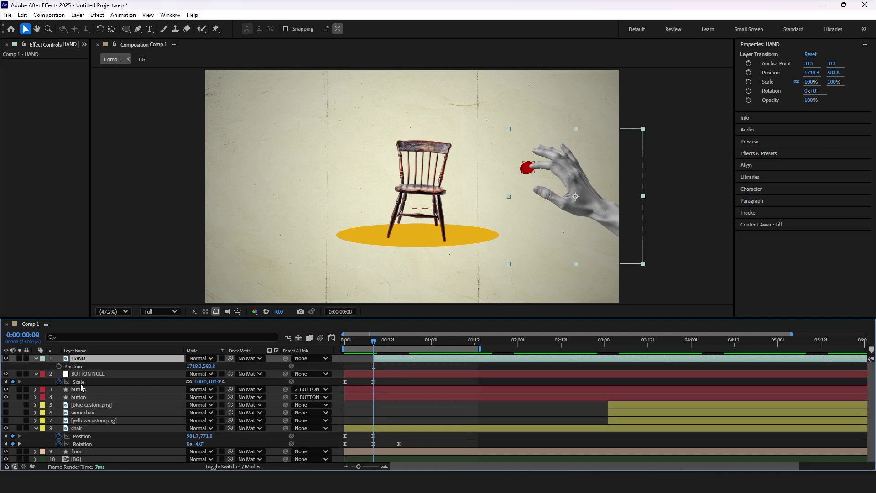
click(58, 366)
drag(370, 366, 416, 366)
drag(198, 366, 361, 366)
key(F9)
Step: Lengthen the outgoing ease of HAND's first Position keyframe in the speed graph
click(331, 338)
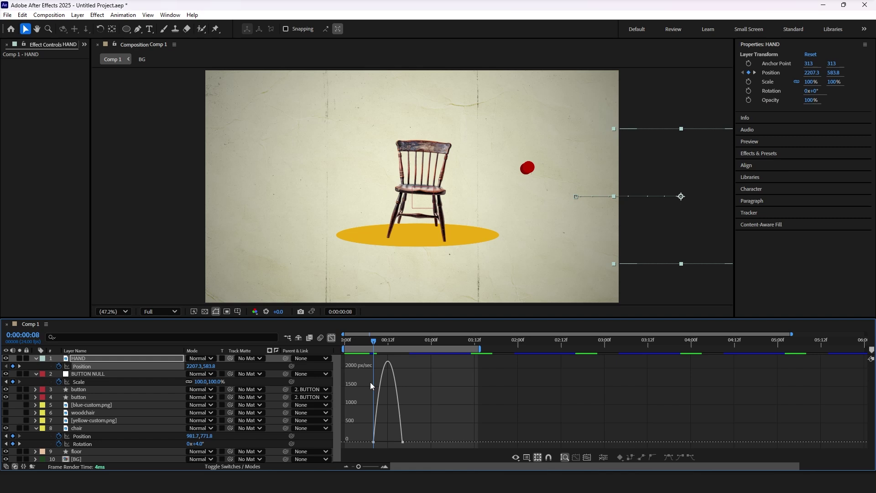
click(373, 442)
drag(380, 442, 388, 442)
click(333, 338)
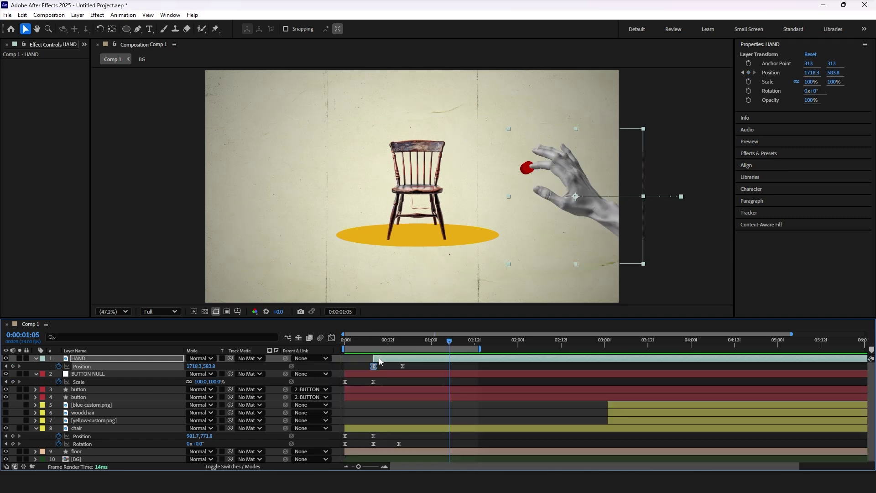
Step: Shift HAND to start at 0:02 with its last Position keyframe at 0:17, extend the work area just past 2:00, and preview
drag(379, 358, 405, 365)
click(356, 340)
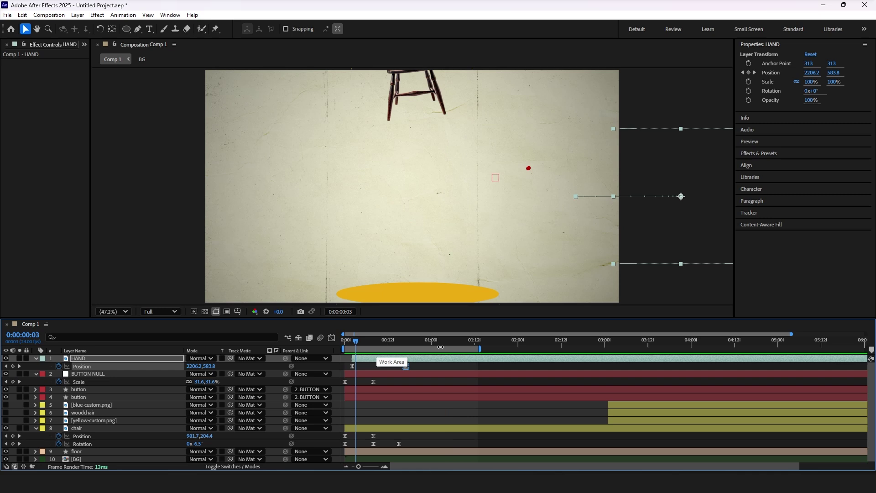
click(518, 351)
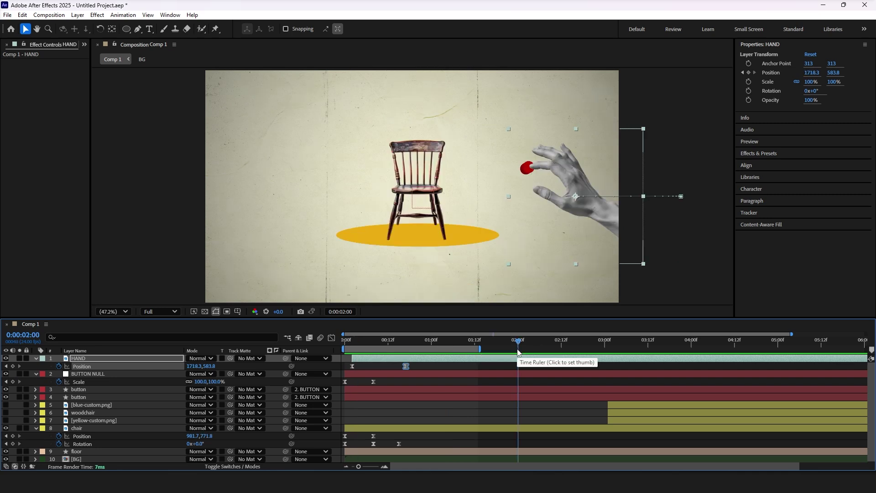
key(space)
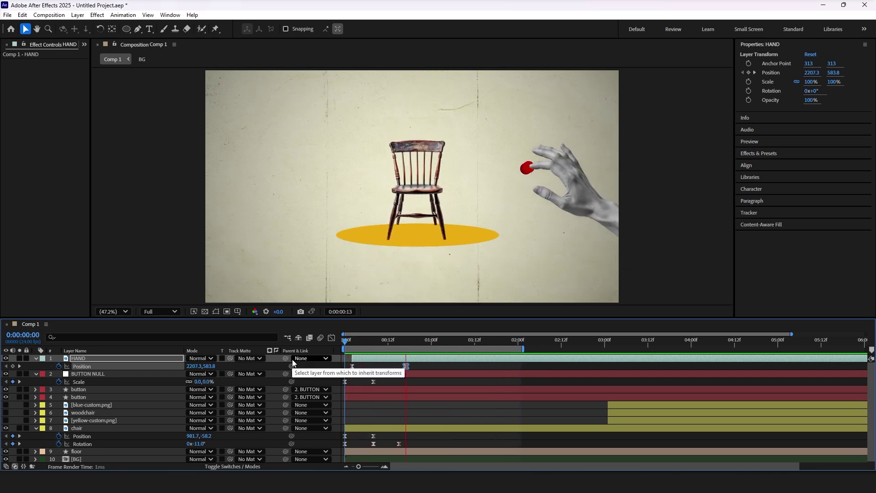
key(space)
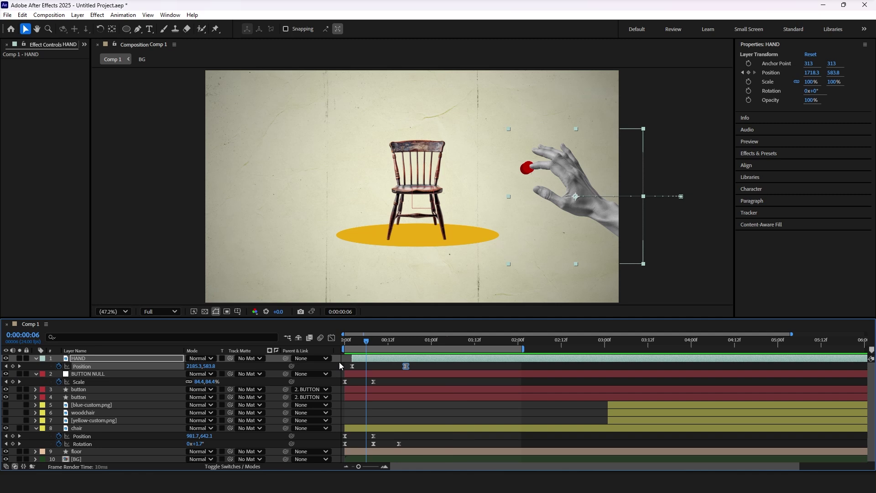
key(space)
key(space)
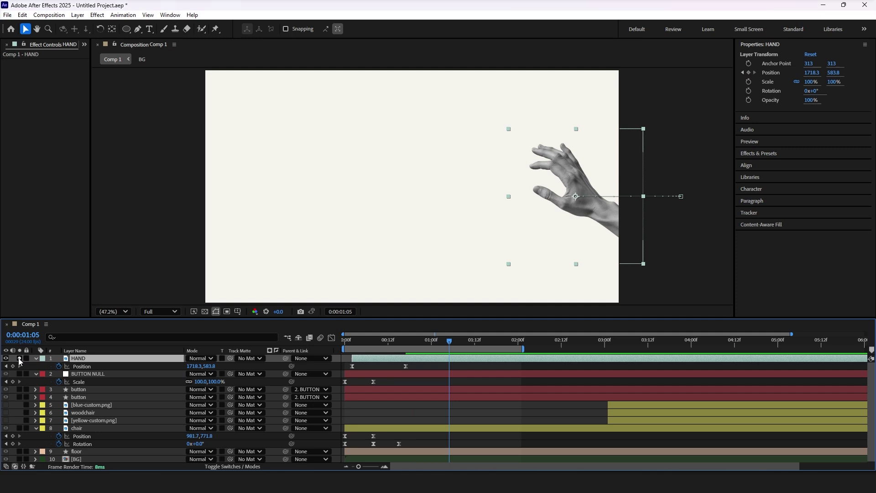
Step: Show the soloed HAND over the transparency grid and place 17 Puppet pins across its fingers, thumb, knuckles, palm and wrist at 1:05
click(205, 311)
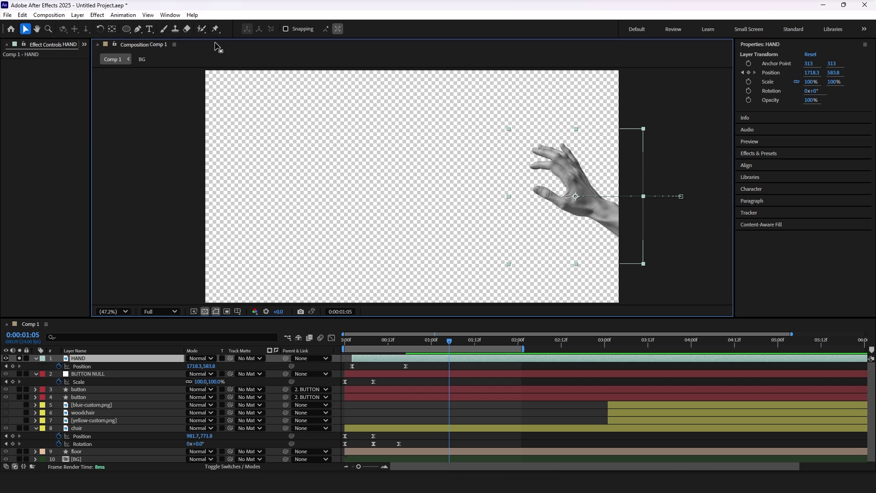
click(215, 28)
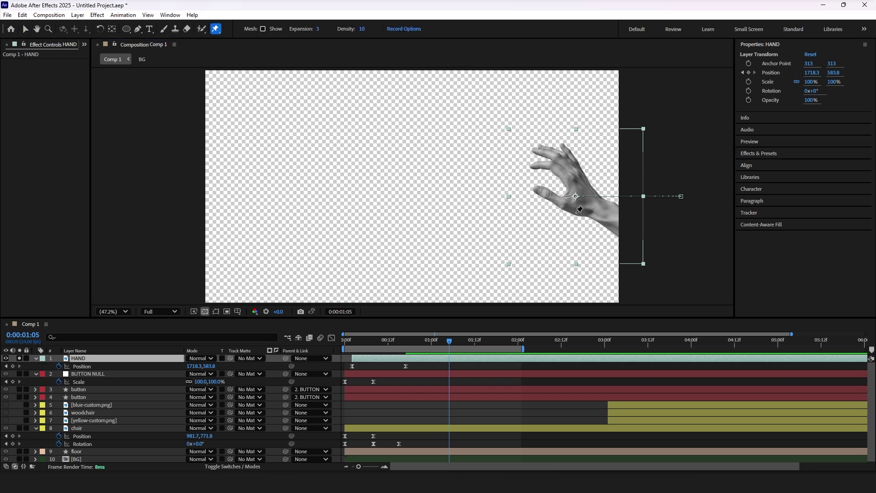
scroll(575, 181, up, 3)
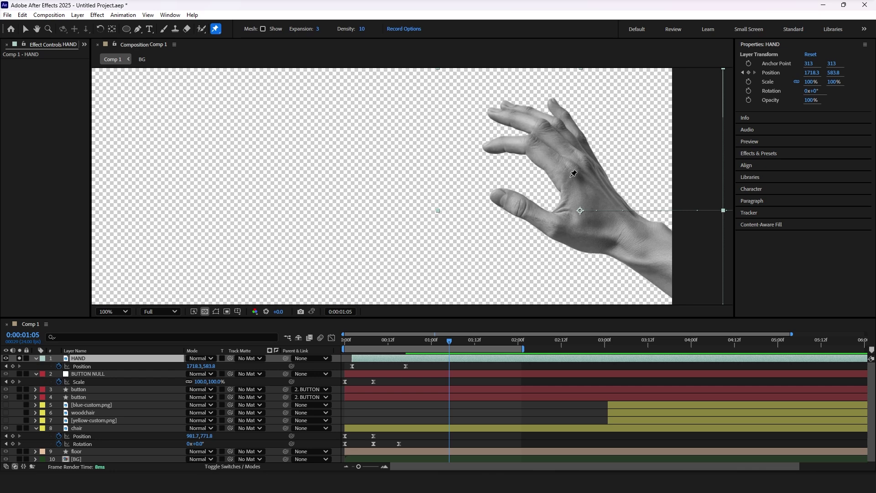
click(570, 176)
click(530, 144)
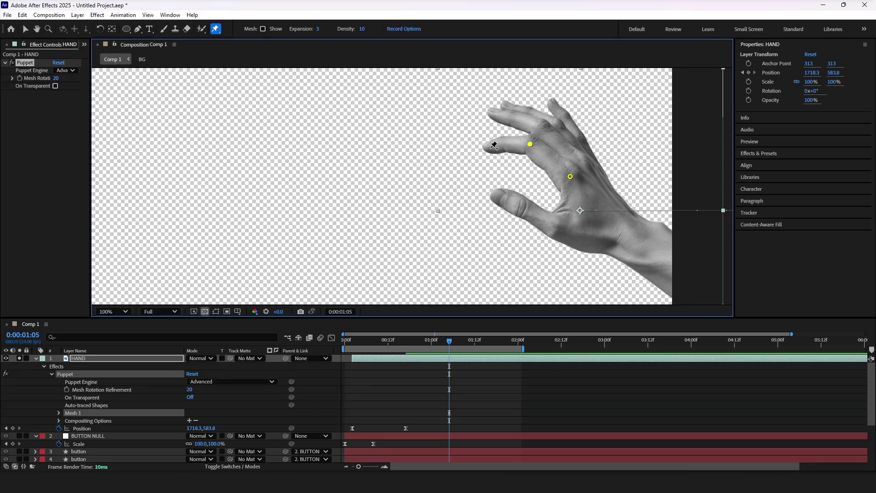
click(491, 148)
click(499, 196)
click(522, 208)
click(555, 232)
click(613, 242)
click(626, 226)
click(585, 161)
click(492, 115)
click(507, 104)
click(564, 115)
click(551, 100)
click(559, 122)
click(581, 146)
click(580, 137)
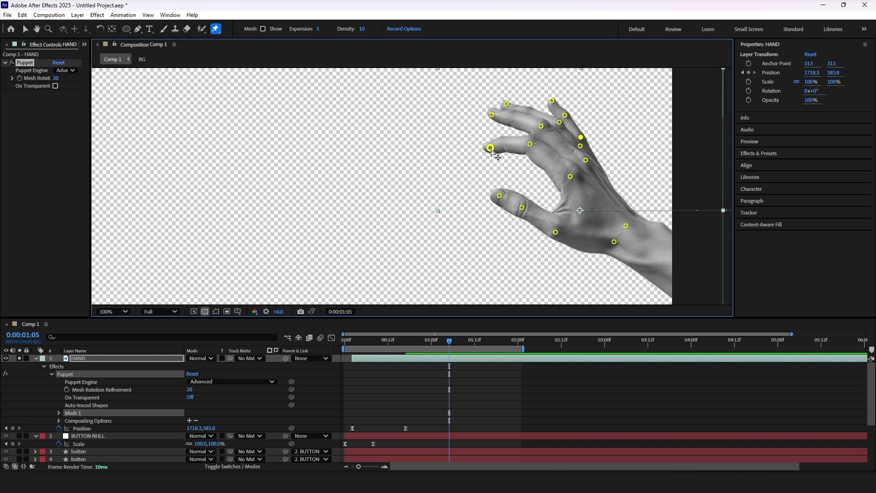
Step: Undo a trial move of the index fingertip pin and reveal the Position keyframes of HAND's puppet pins
drag(490, 148, 492, 144)
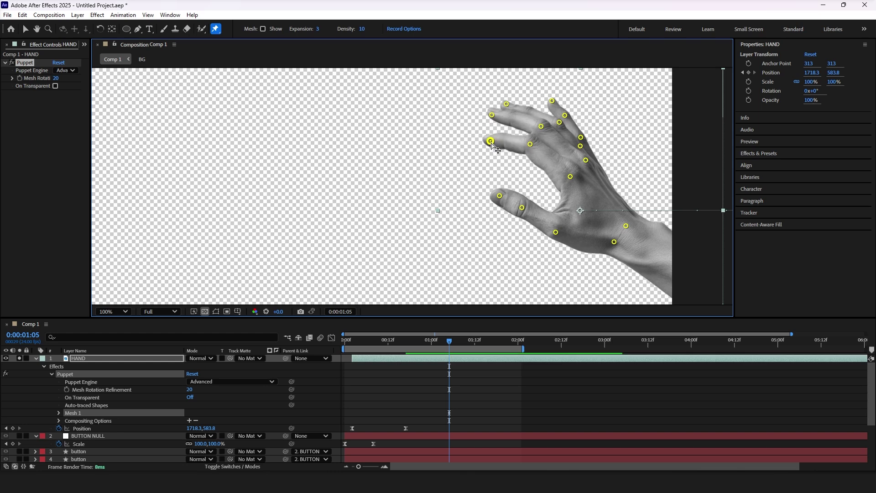
key(ctrl+z)
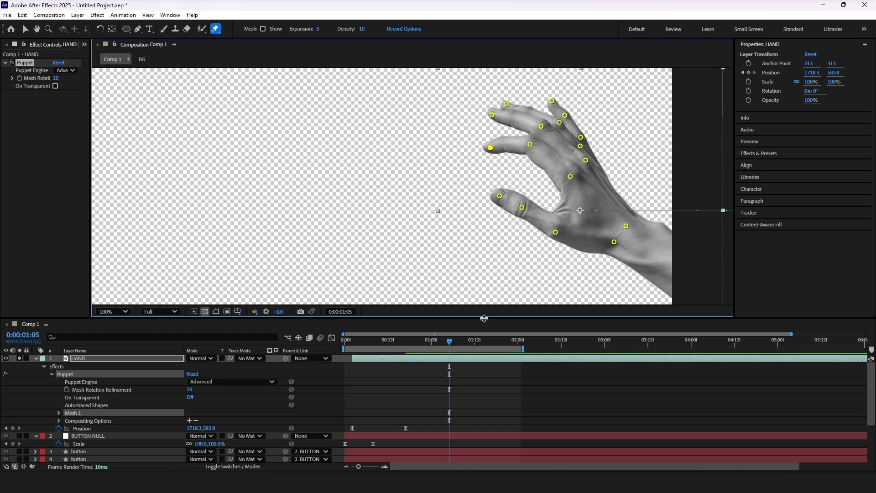
click(59, 413)
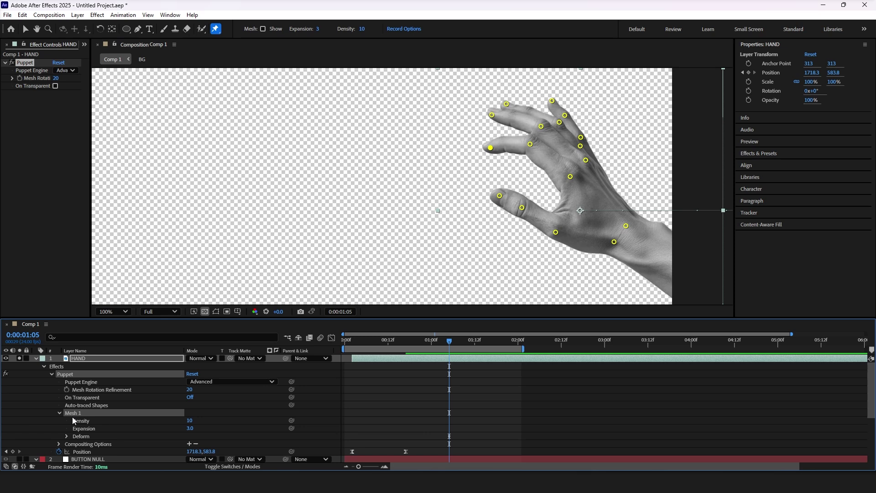
click(67, 436)
scroll(108, 428, up, 3)
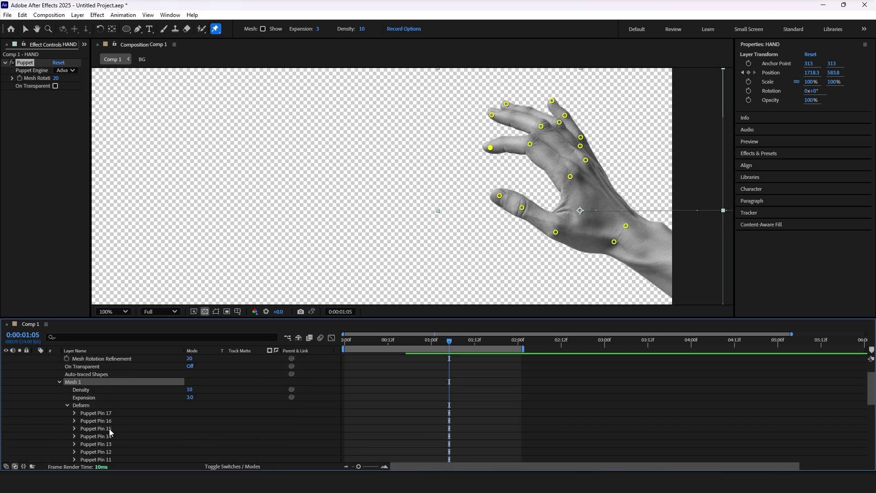
scroll(109, 429, down, 5)
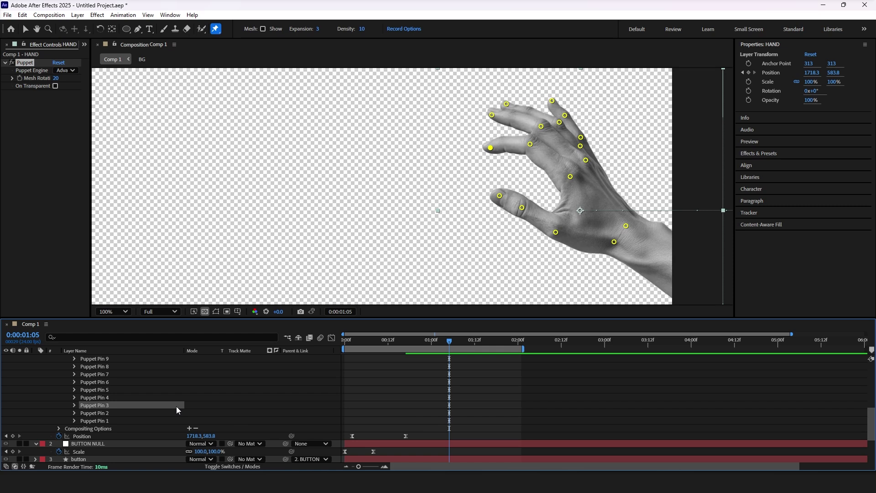
key(u)
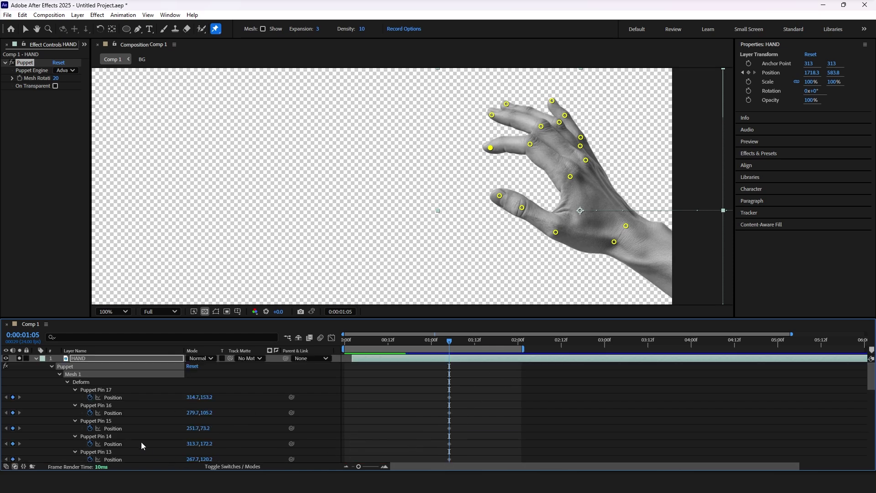
scroll(141, 441, down, 10)
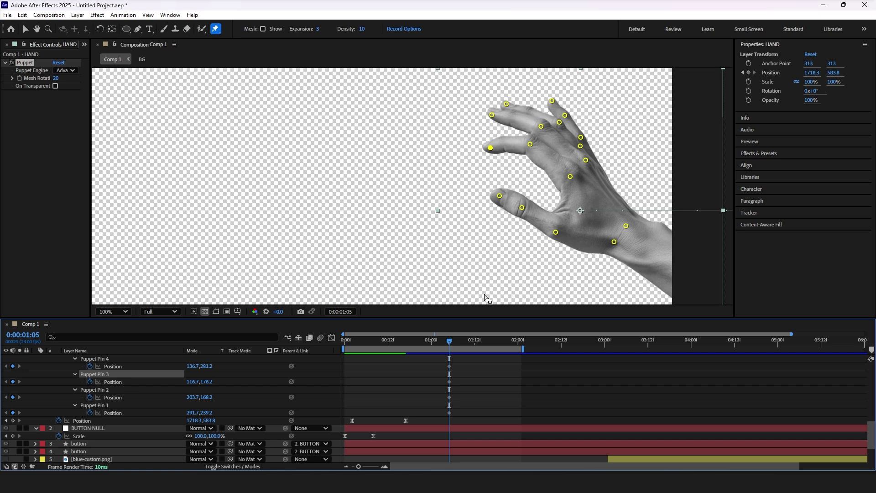
Step: Move the index fingertip pin (Puppet Pin 3) slightly down at 1:10, to about 118.7, 195.2
click(449, 382)
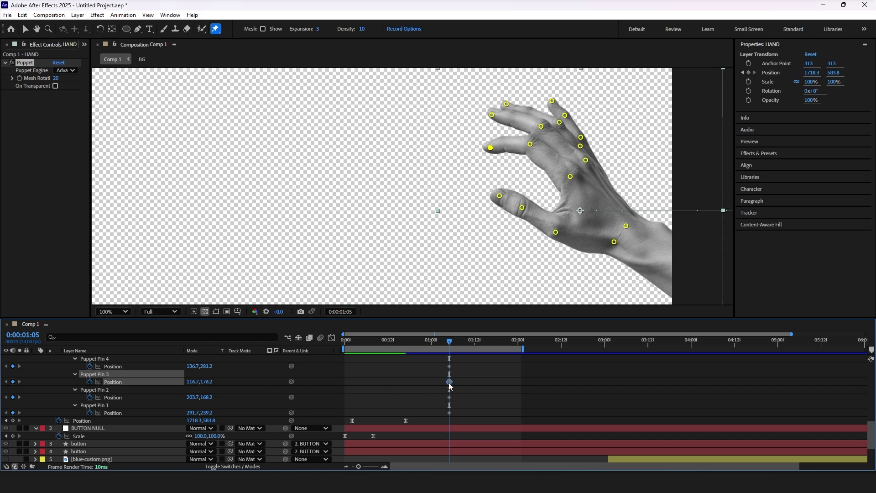
drag(449, 340, 467, 342)
drag(491, 148, 491, 157)
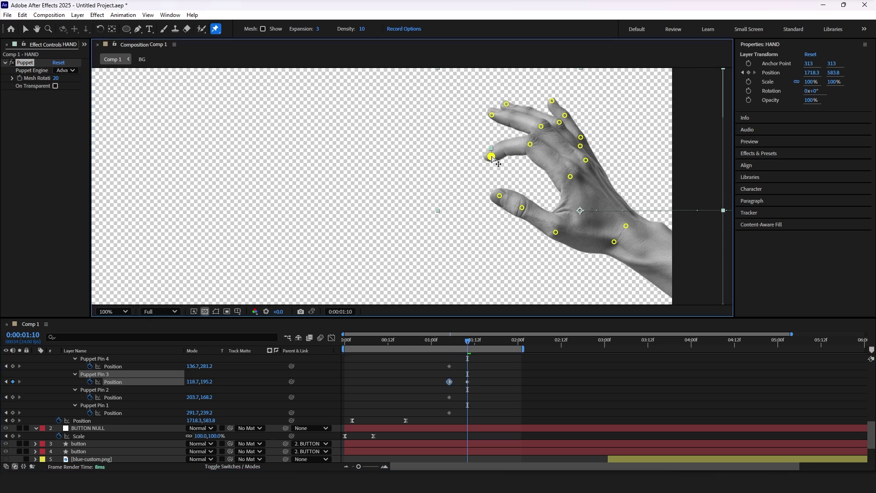
Step: Copy Puppet Pin 3's 1:05 Position keyframe to 1:15 so the finger returns, and preview from 1:00
click(475, 383)
click(449, 382)
drag(468, 341, 432, 340)
key(ctrl+v)
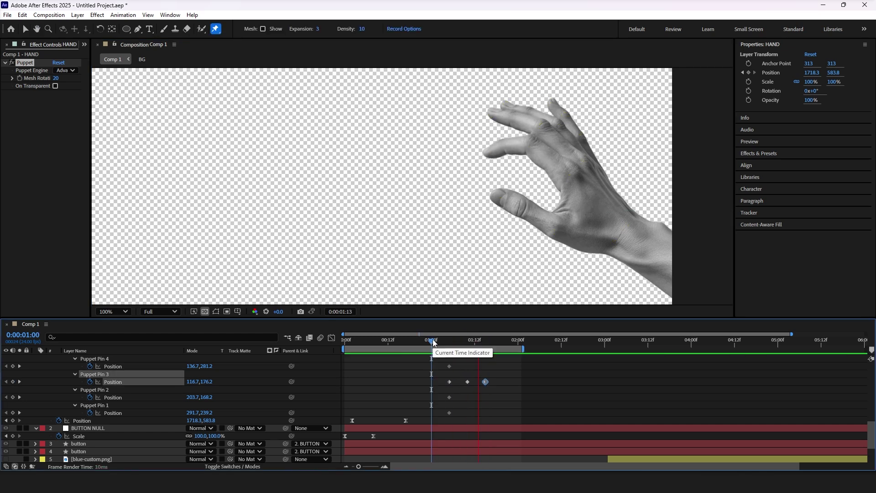
key(space)
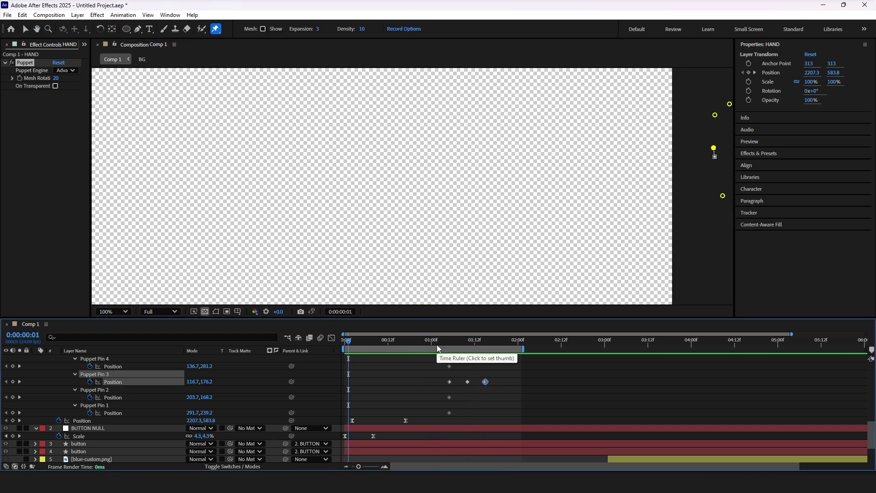
Step: Fit the composition in the viewer, turn off HAND's solo and preview the finger press in the full scene
click(126, 311)
click(122, 130)
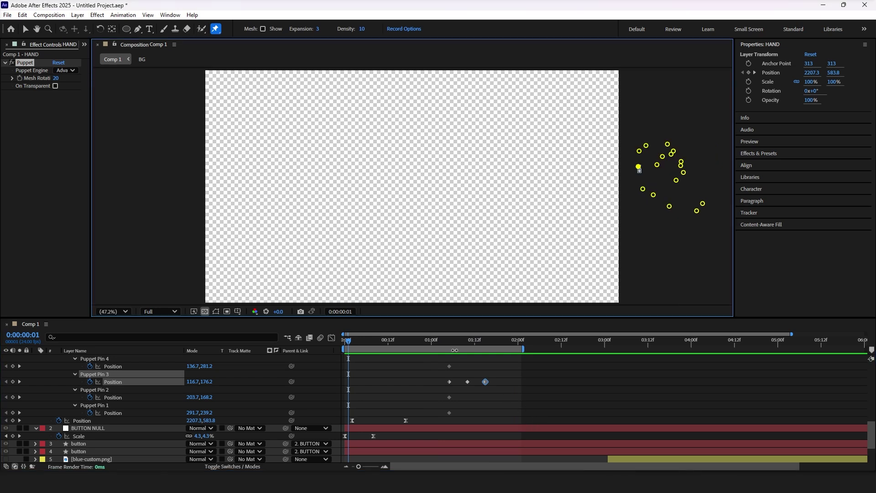
click(465, 338)
scroll(469, 367, up, 10)
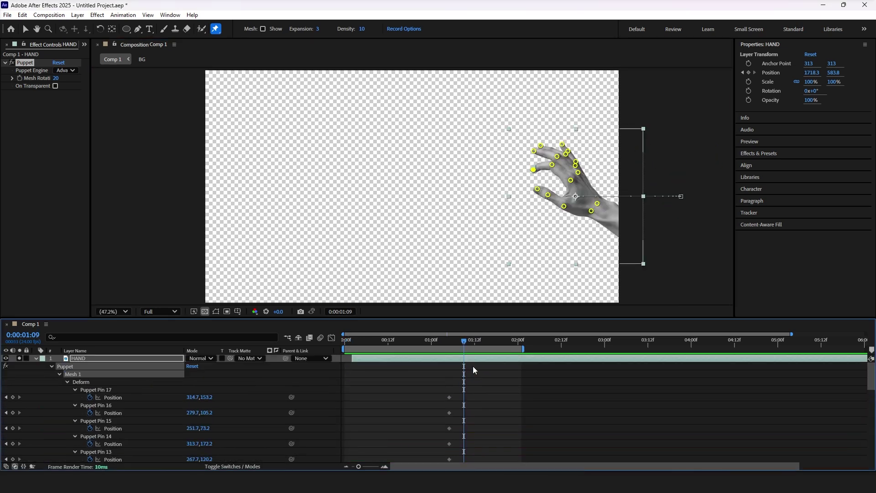
key(u)
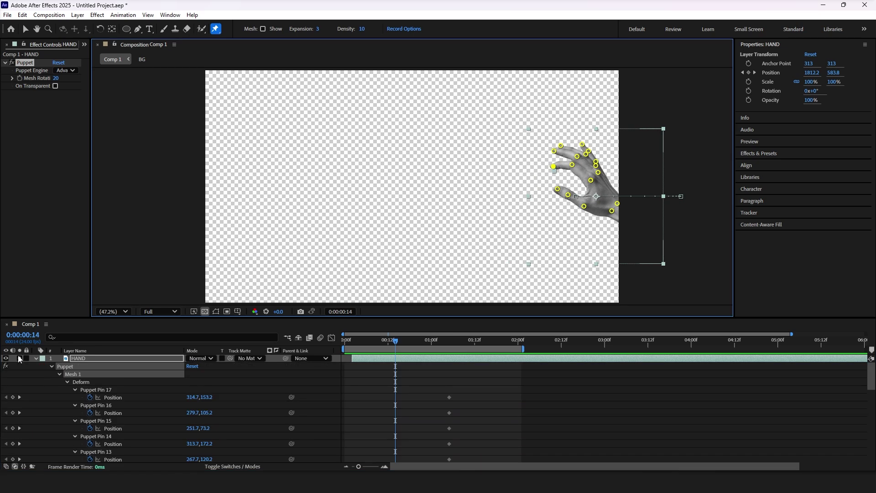
click(19, 358)
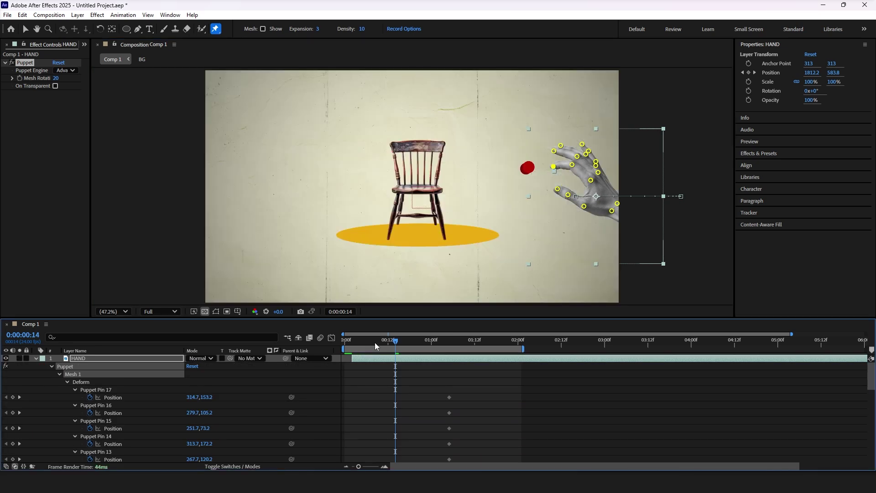
drag(375, 345, 467, 344)
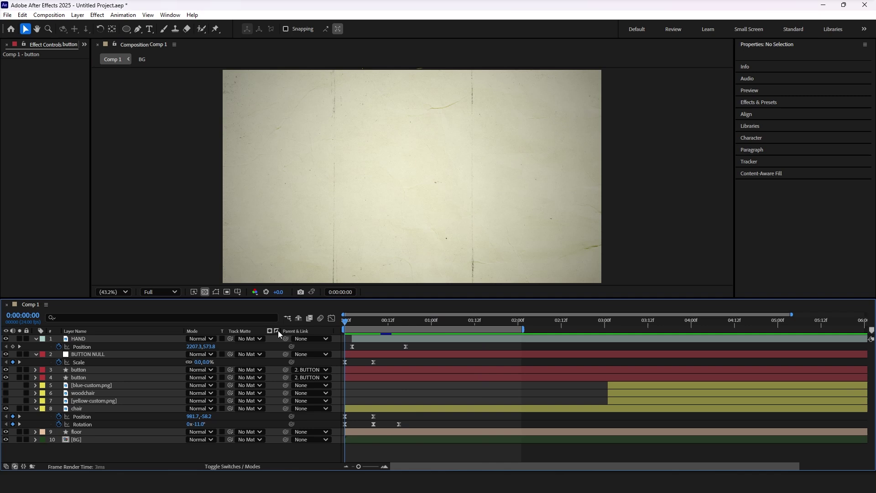
key(space)
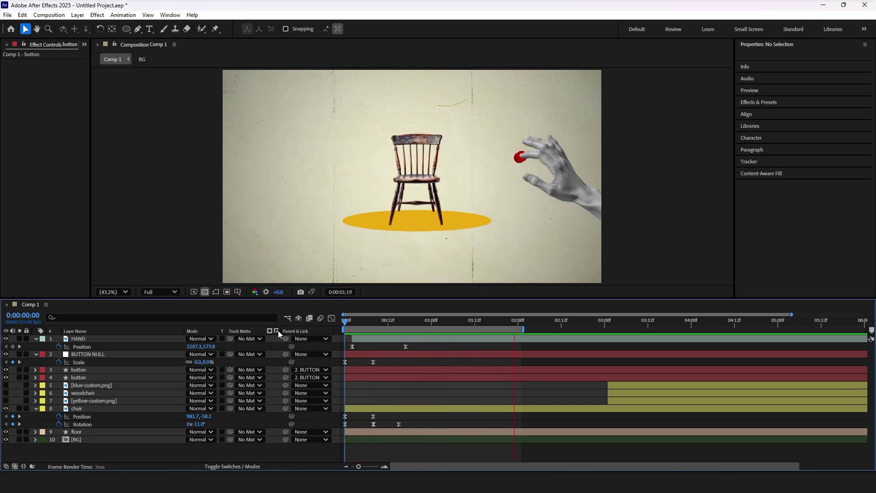
Step: At 0:17, shift both red button layers together slightly down and left beneath the index fingertip
drag(375, 323, 407, 325)
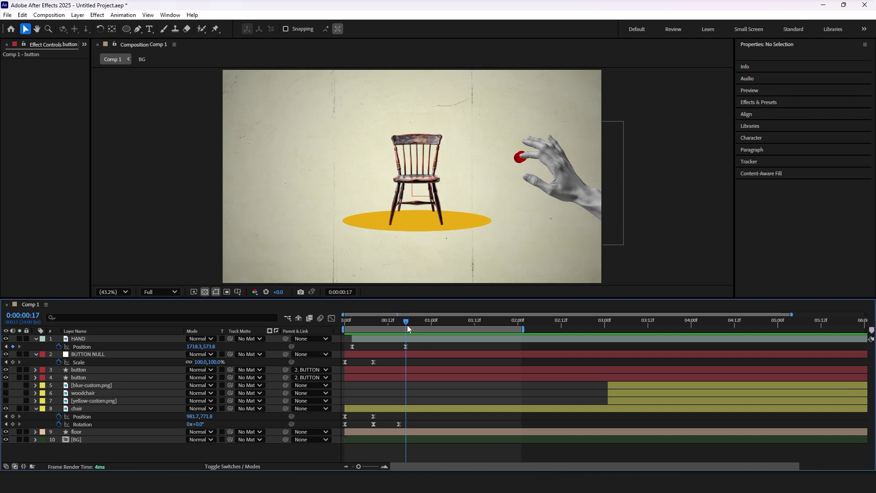
click(94, 371)
shift+click(97, 376)
scroll(570, 147, up, 4)
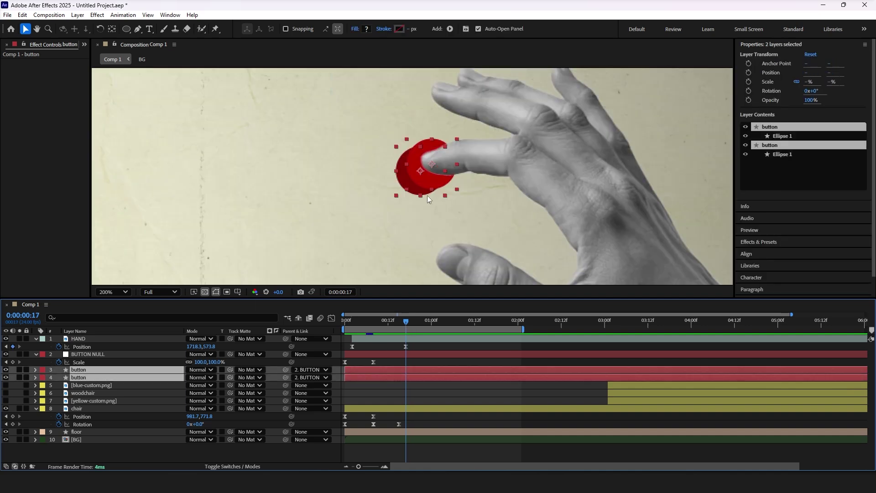
drag(427, 178, 419, 188)
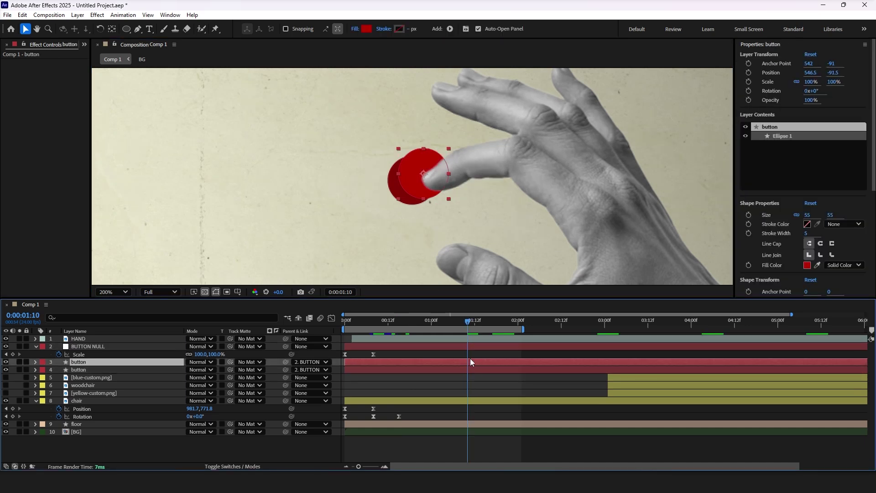
Step: Move the upper button layer's anchor point to its left edge and keyframe its Scale from 100% at 1:06 to 82% at 1:10
key(y)
drag(423, 174, 396, 174)
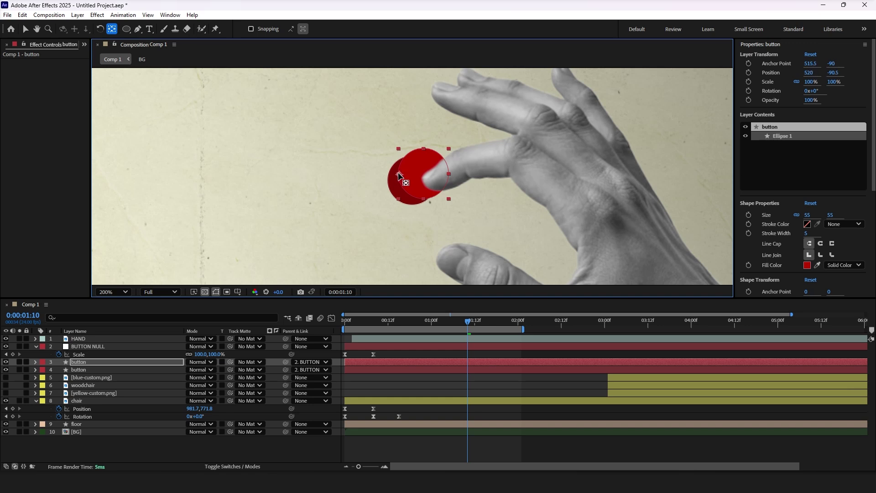
key(s)
click(59, 369)
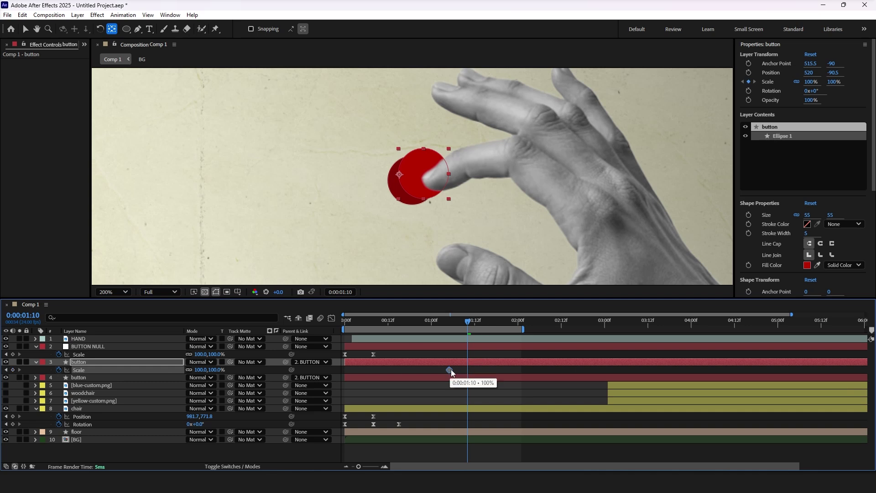
drag(202, 369, 196, 369)
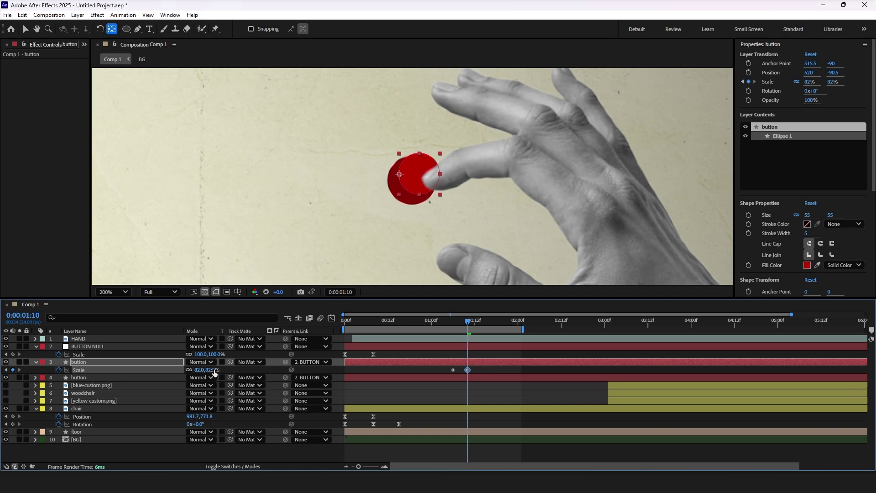
Step: Copy the upper button's 1:06 Scale keyframe to 1:14 so it springs back, and preview from 1:01
click(450, 367)
click(480, 321)
key(ctrl+v)
click(436, 318)
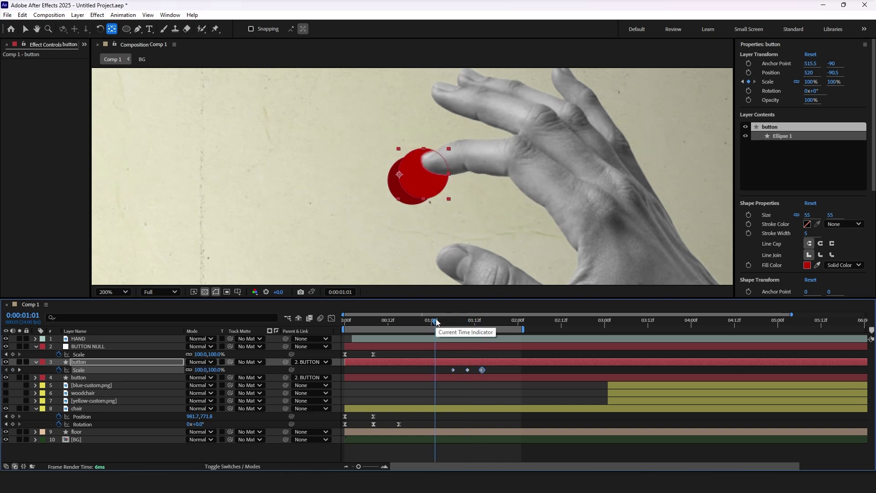
key(space)
Step: Fit the composition in the viewer and preview the button press from the beginning
drag(436, 318, 301, 322)
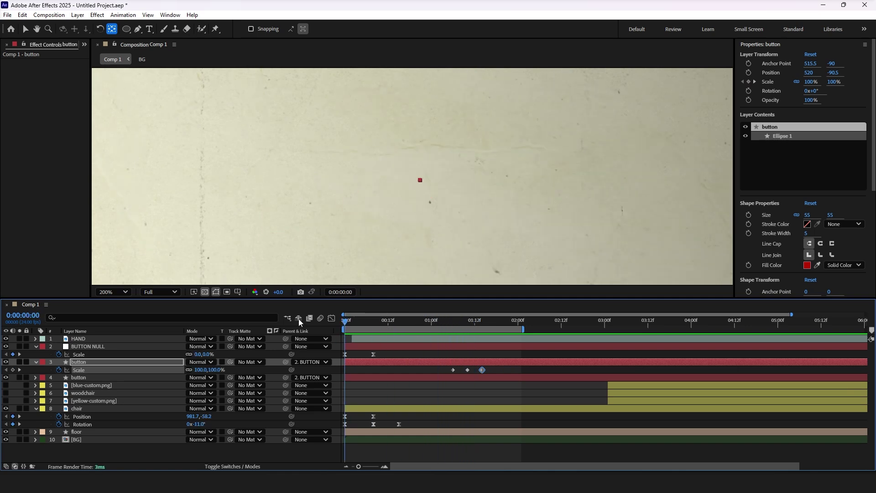
click(122, 292)
click(110, 109)
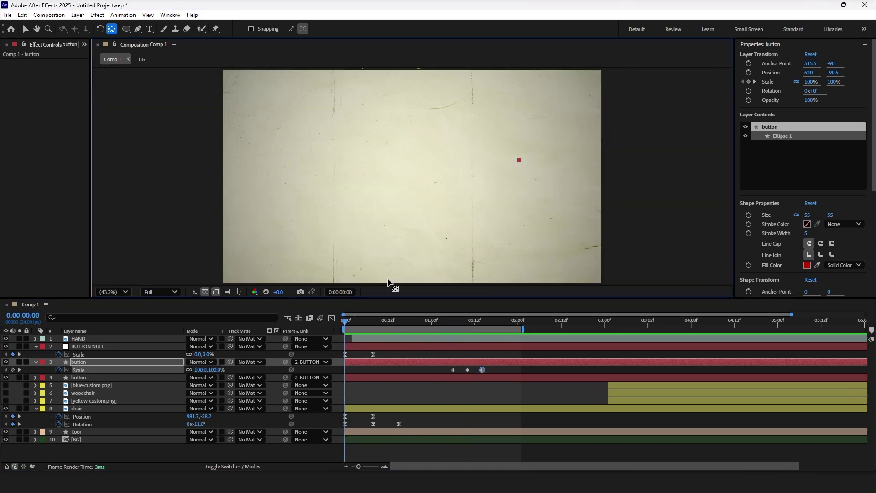
key(space)
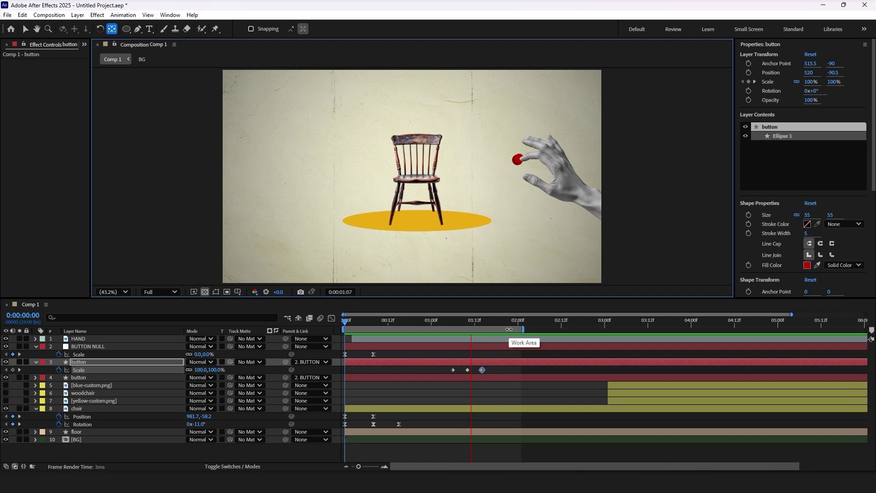
Step: Keyframe BUTTON NULL's Scale at 100% at 1:06 and 85% at 1:10
click(453, 354)
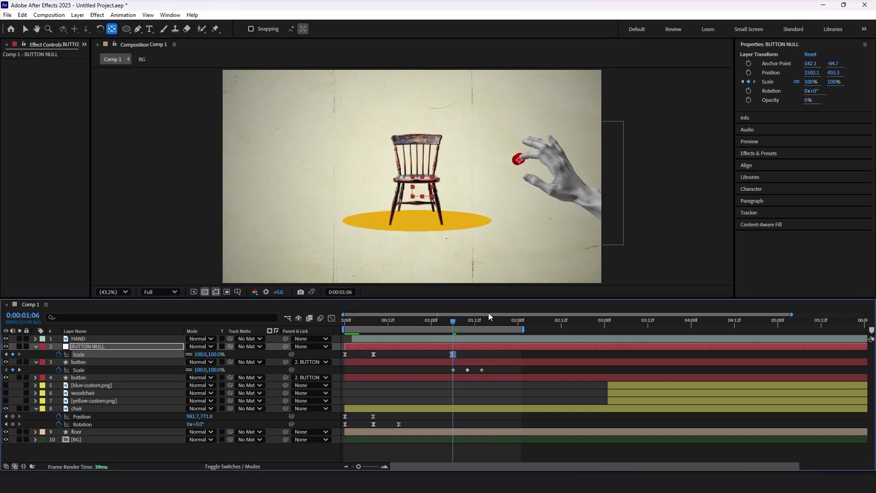
click(471, 320)
drag(470, 320, 467, 320)
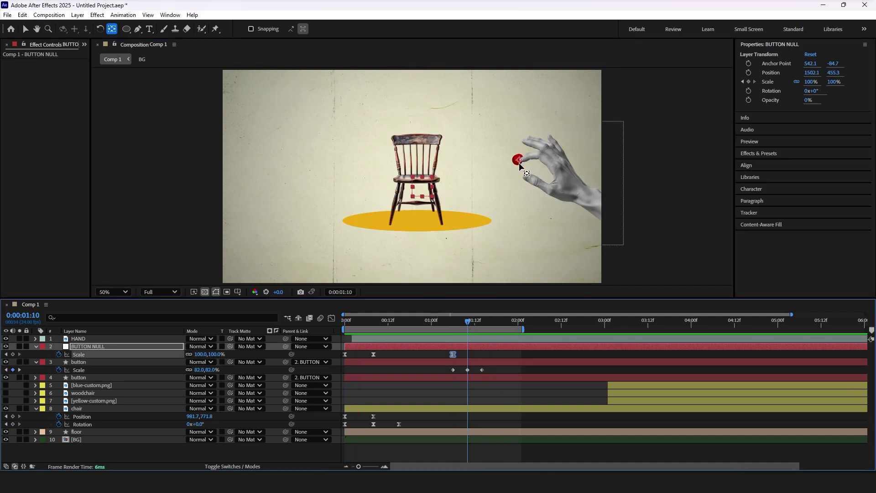
scroll(518, 160, up, 4)
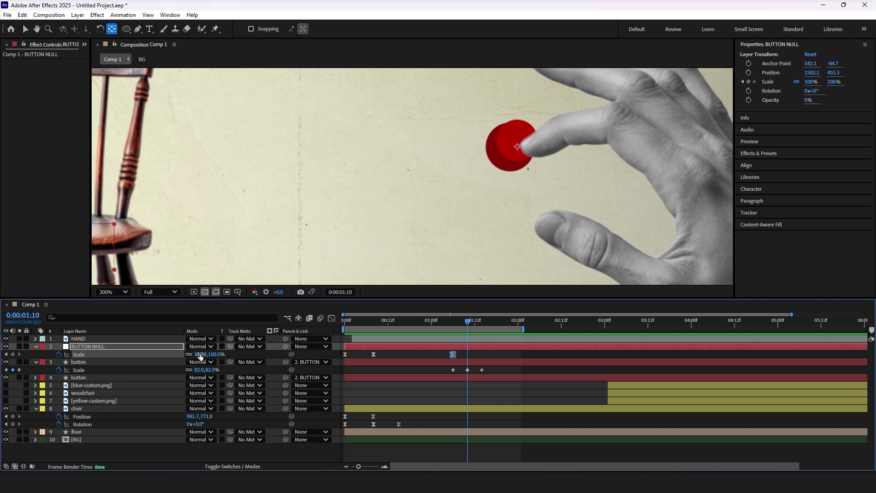
drag(199, 354, 192, 354)
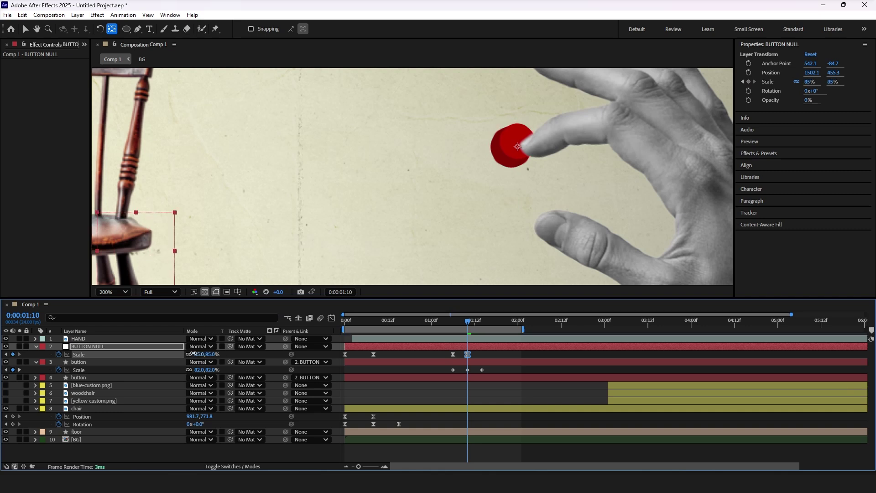
Step: Copy BUTTON NULL's 1:06 Scale keyframe to 1:14 and preview the whole button press
click(453, 354)
drag(478, 324, 359, 329)
key(ctrl+v)
key(space)
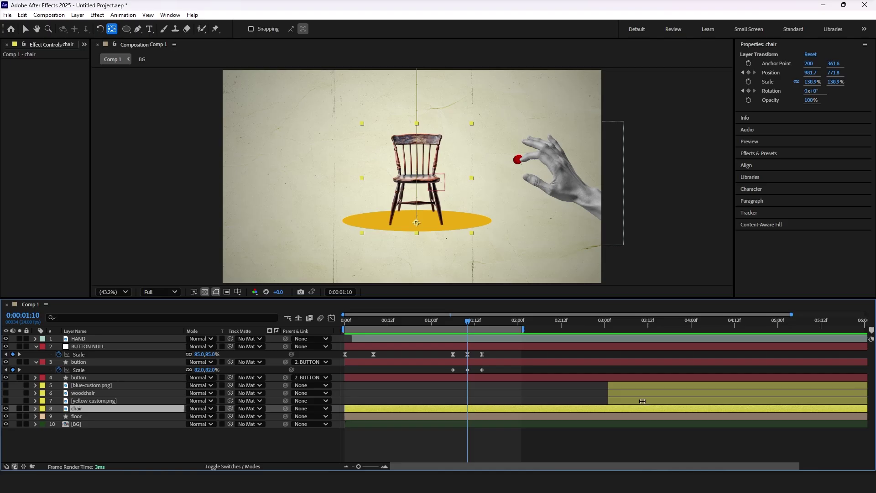
Step: Shift the yellow-custom.png chair layer in time so that it starts at 1:10
click(641, 401)
key(v)
drag(636, 402, 615, 407)
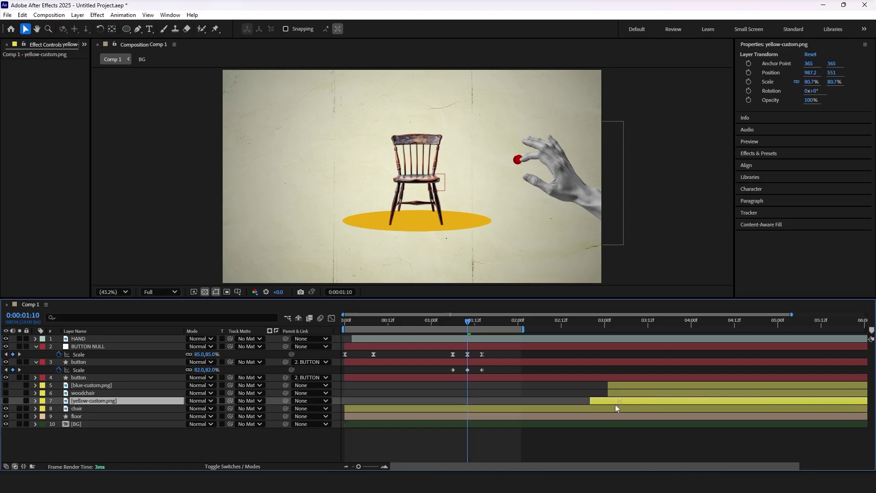
drag(524, 412, 495, 414)
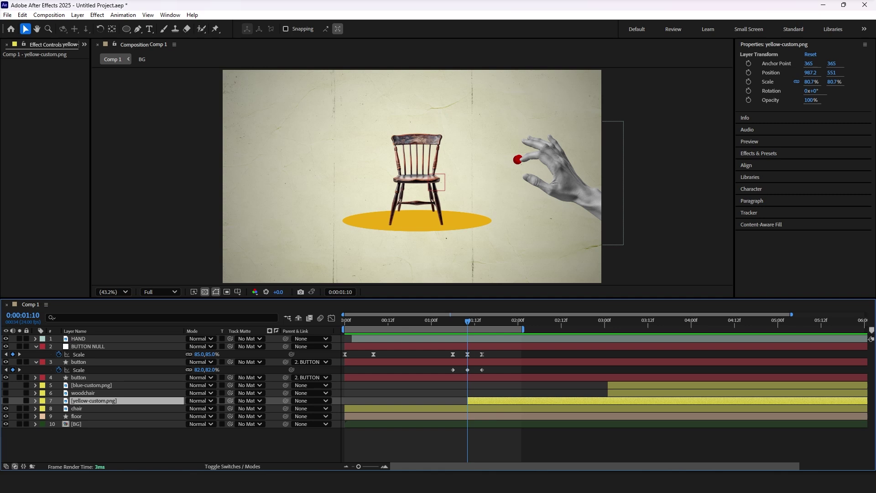
Step: Create a null object named CHAIRS NULL and place it directly above the blue-custom.png layer
click(217, 451)
key(space)
right_click(217, 451)
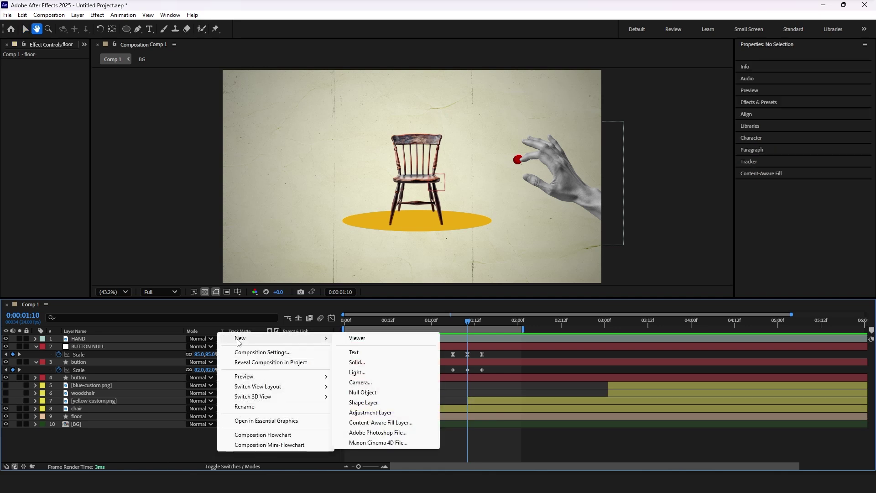
mouse_move(256, 340)
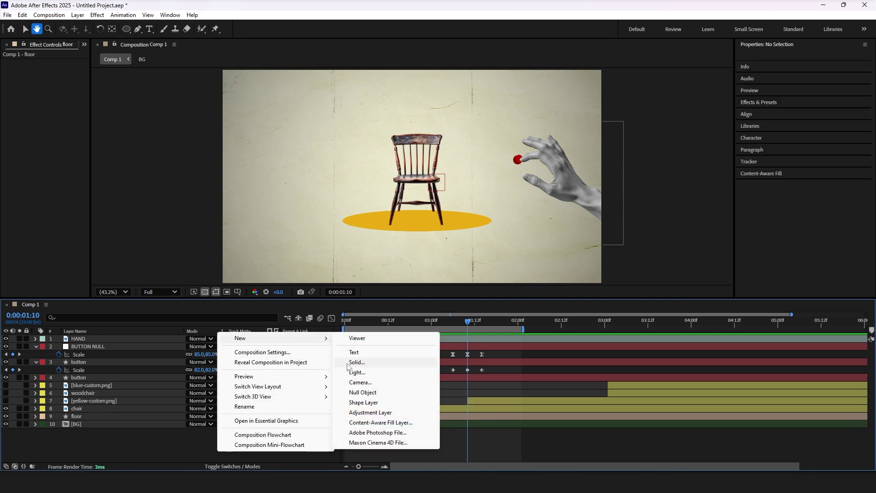
click(363, 392)
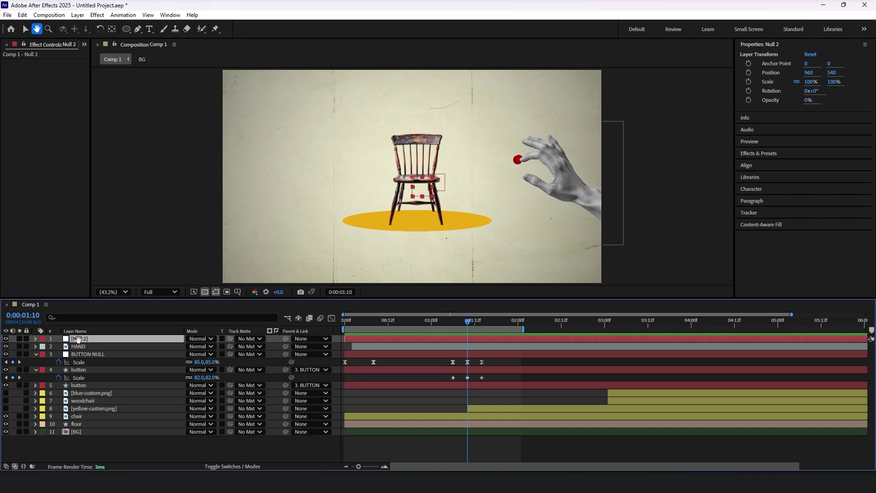
key(Return)
text(CH)
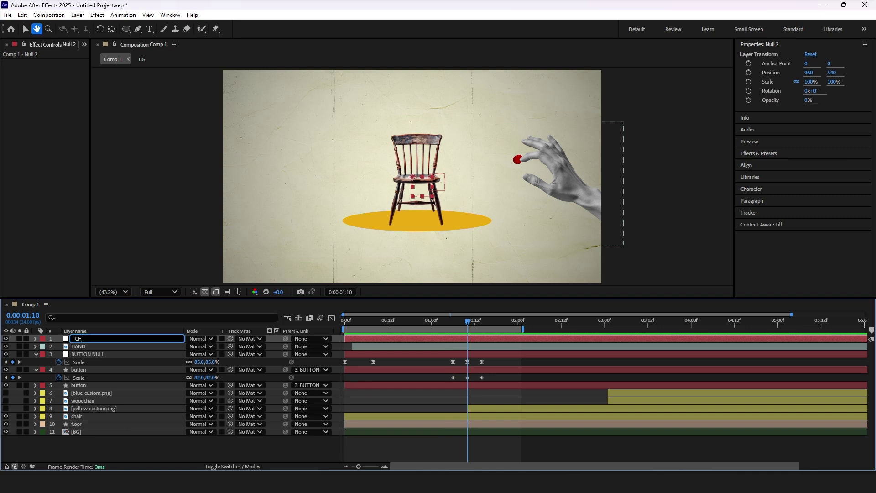
text(AIRS NULL)
key(Return)
drag(95, 338, 91, 389)
Step: Parent the four chair layers, from blue-custom.png through chair, to CHAIRS NULL
click(91, 393)
shift+click(76, 416)
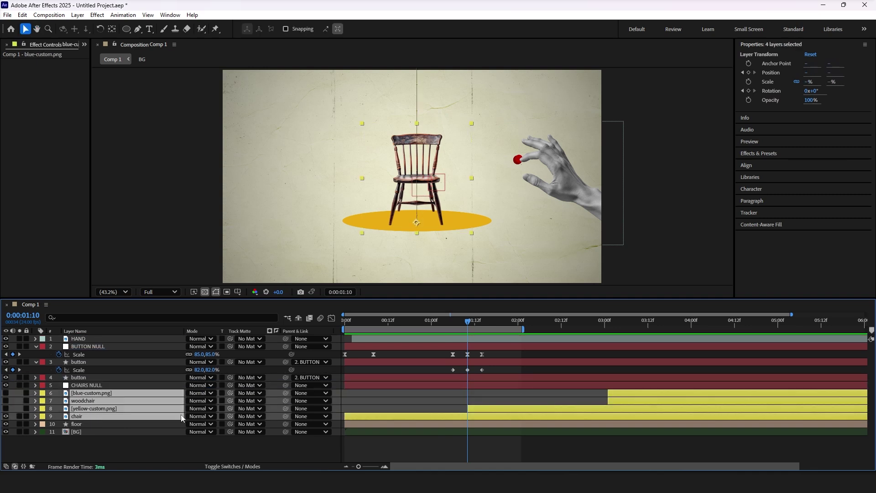
drag(286, 393, 120, 386)
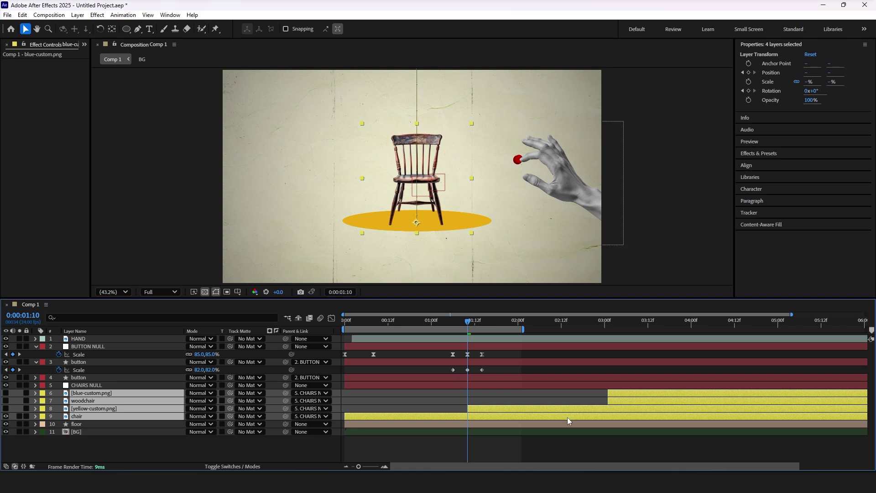
Step: Move CHAIRS NULL's anchor point to the base of the chair on the yellow floor, at about 18.5, 233.6
click(469, 385)
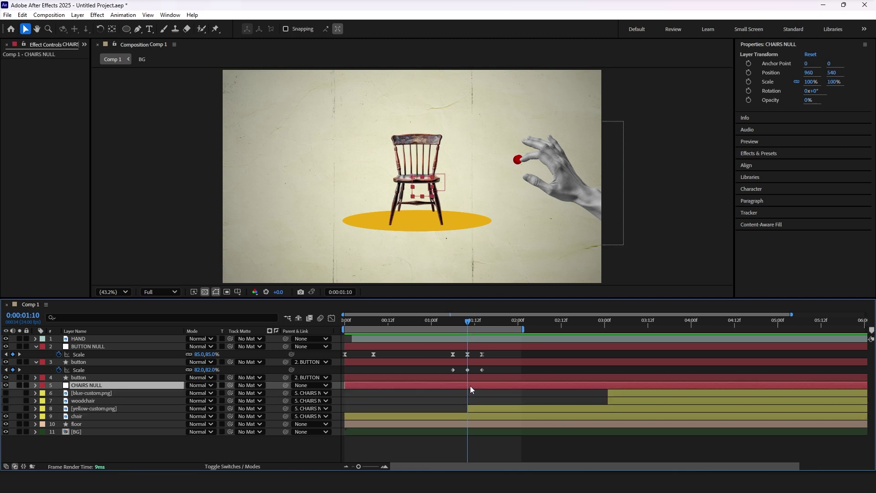
key(y)
drag(412, 176, 414, 221)
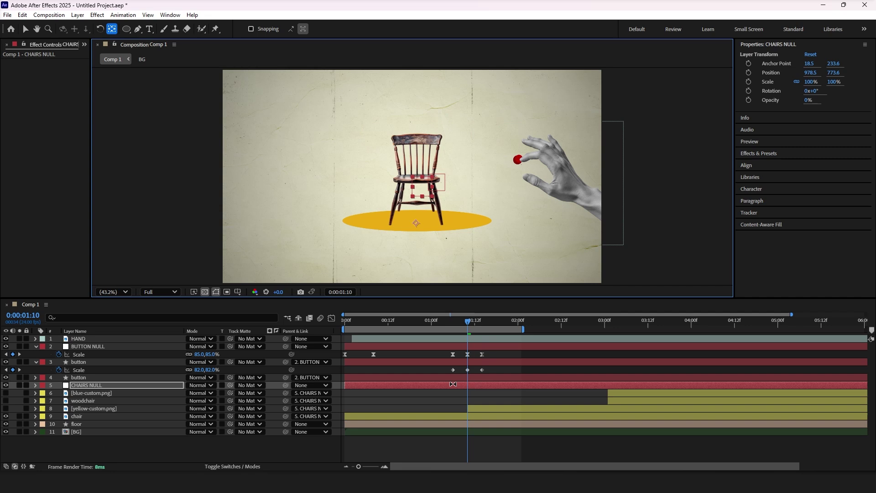
Step: Keyframe CHAIRS NULL's Rotation at 0° at 1:06 and -9° at 1:10
key(r)
click(59, 392)
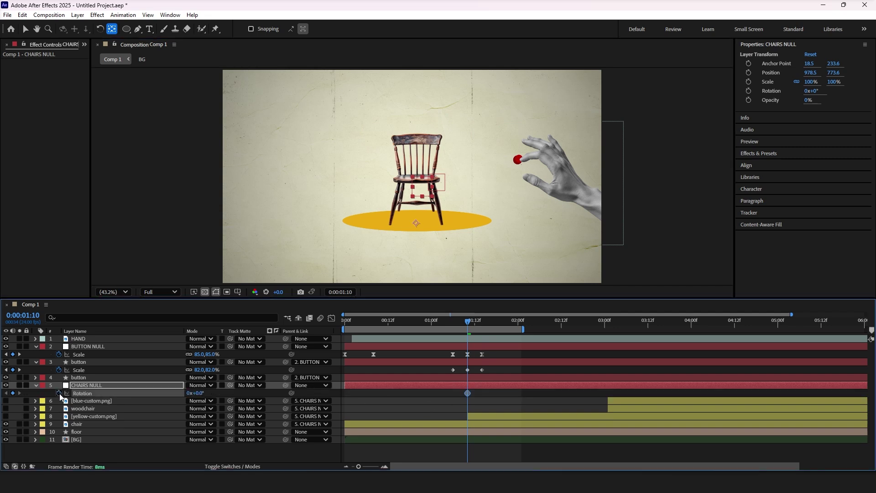
click(453, 319)
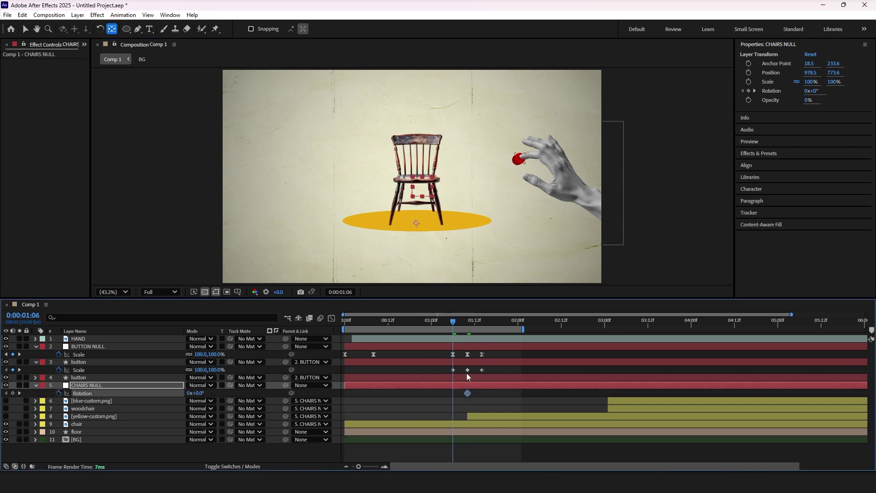
drag(469, 393, 453, 393)
drag(452, 322, 465, 327)
drag(195, 394, 196, 394)
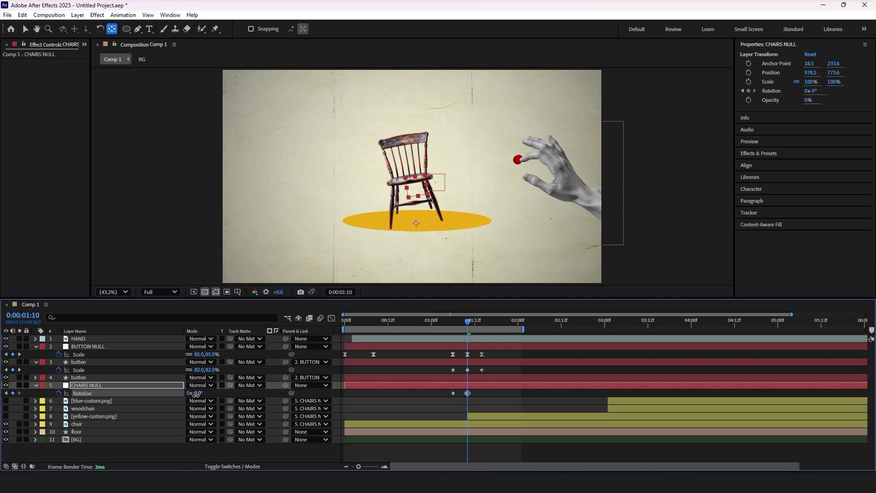
Step: Set CHAIRS NULL's Rotation back to 0° at 1:14 and preview the chair's tilt
click(484, 325)
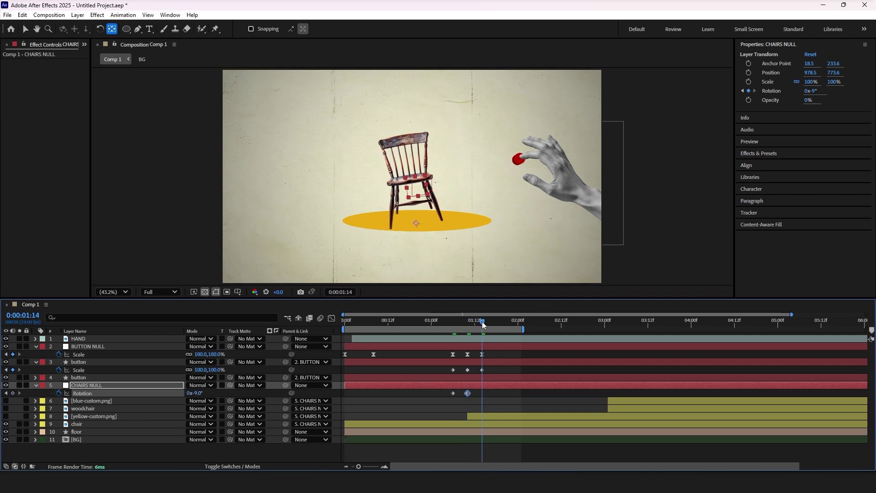
click(199, 393)
text(0)
key(Return)
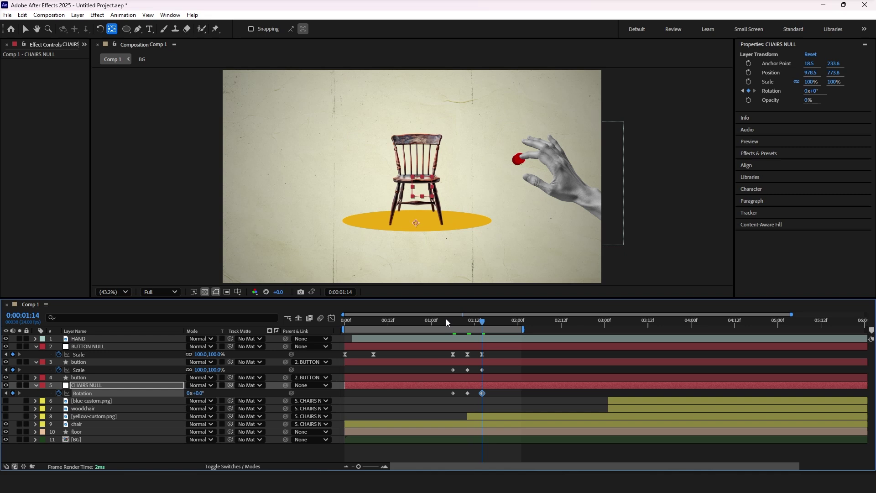
click(435, 322)
key(space)
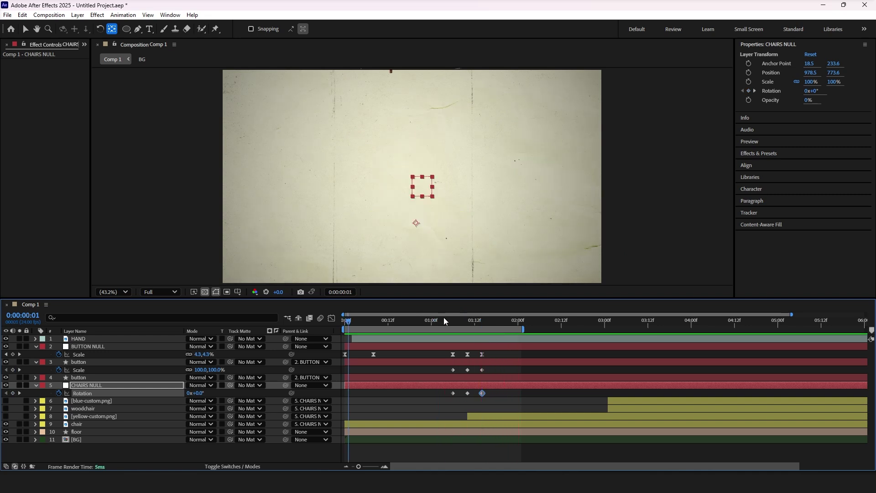
Step: Apply Easy Ease to CHAIRS NULL's three Rotation keyframes and show their speed curve enlarged in the Graph Editor
click(453, 320)
drag(499, 394, 440, 391)
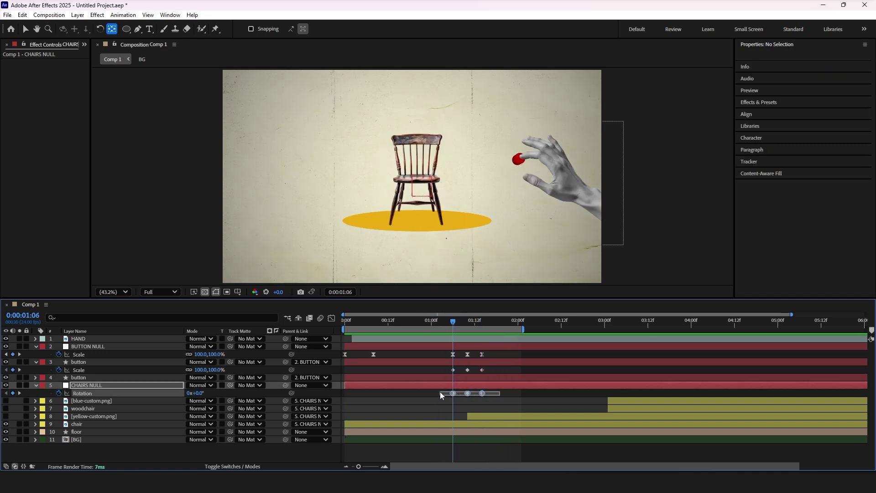
key(F9)
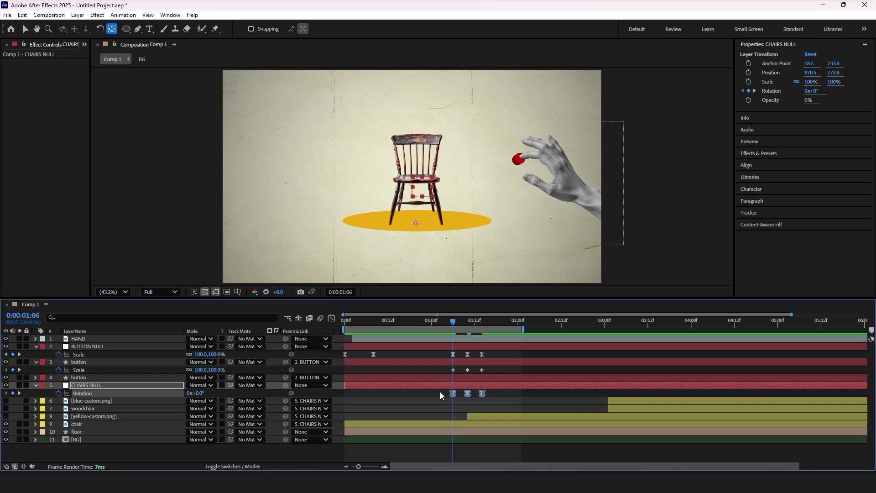
click(331, 319)
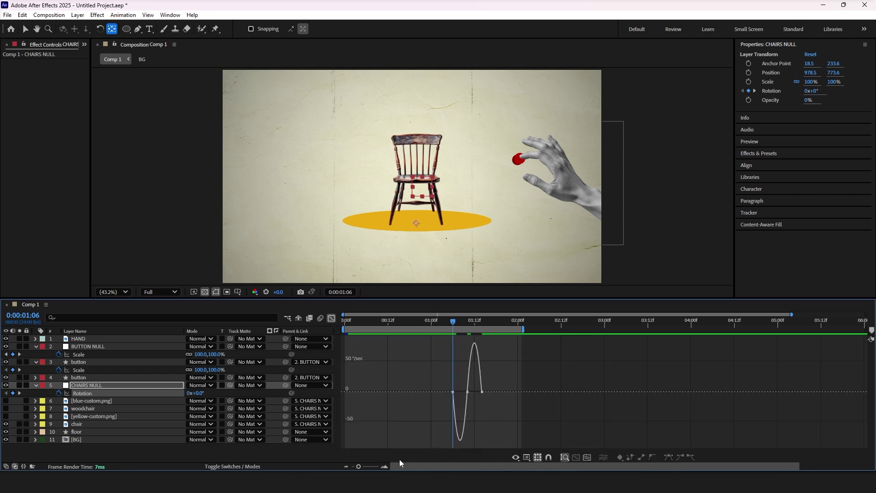
click(384, 467)
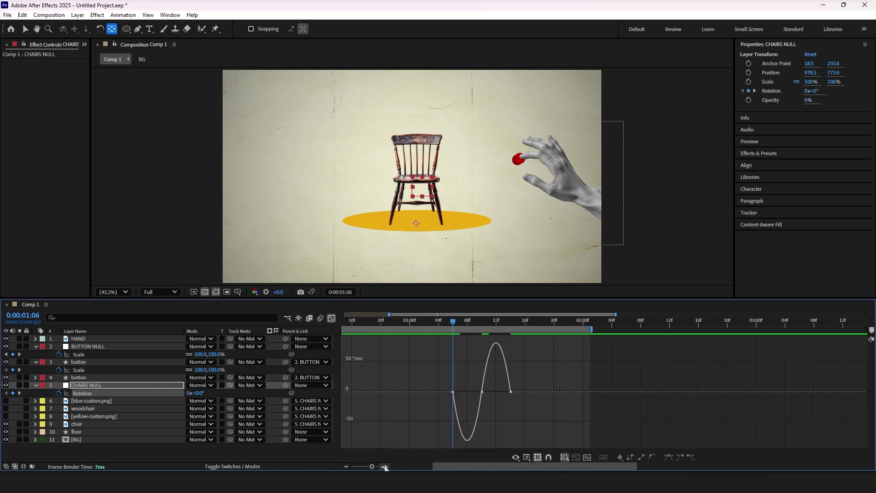
Step: Reshape CHAIRS NULL's Rotation speed curve into sharp peaks of about 150 °/sec on both sides of the middle keyframe, and preview the tilt
click(453, 392)
drag(458, 392, 475, 392)
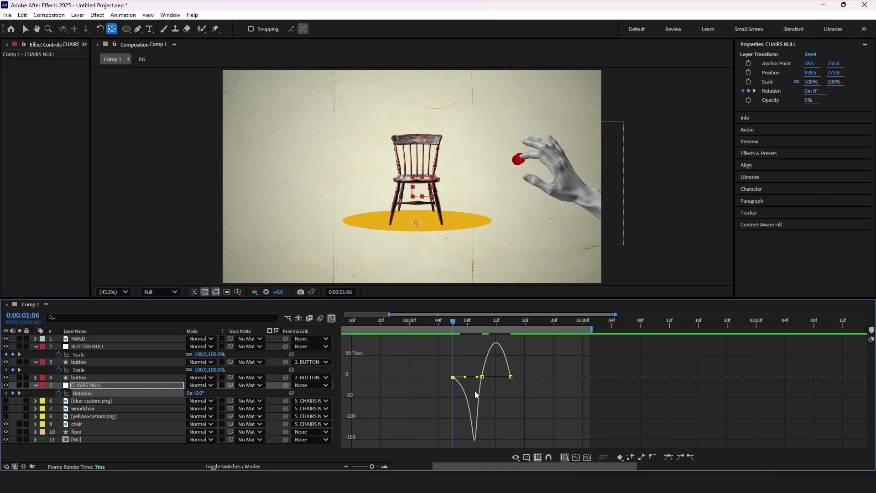
click(511, 377)
drag(505, 379, 497, 377)
key(space)
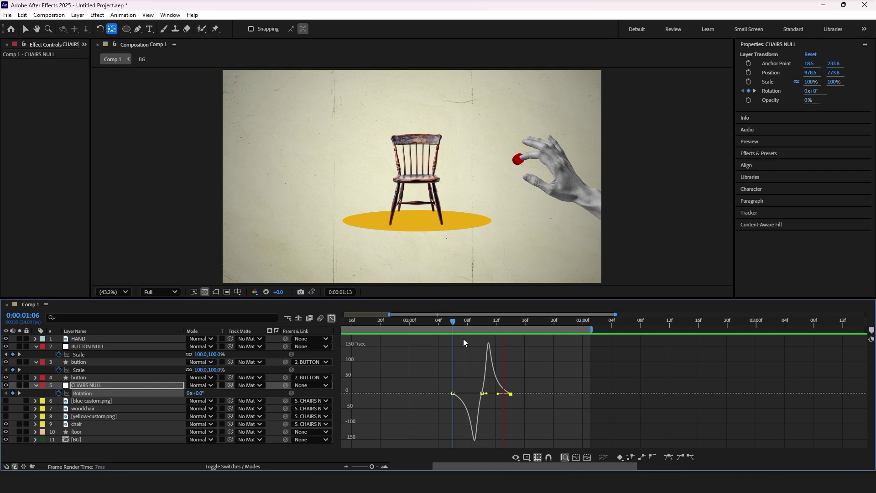
key(space)
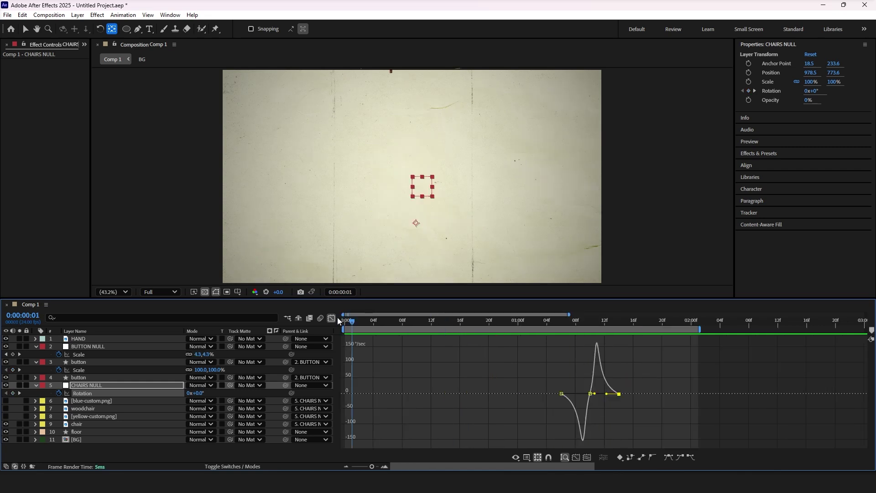
Step: Close the Graph Editor, split the chair layer at 1:10 and delete the part after that frame
click(336, 318)
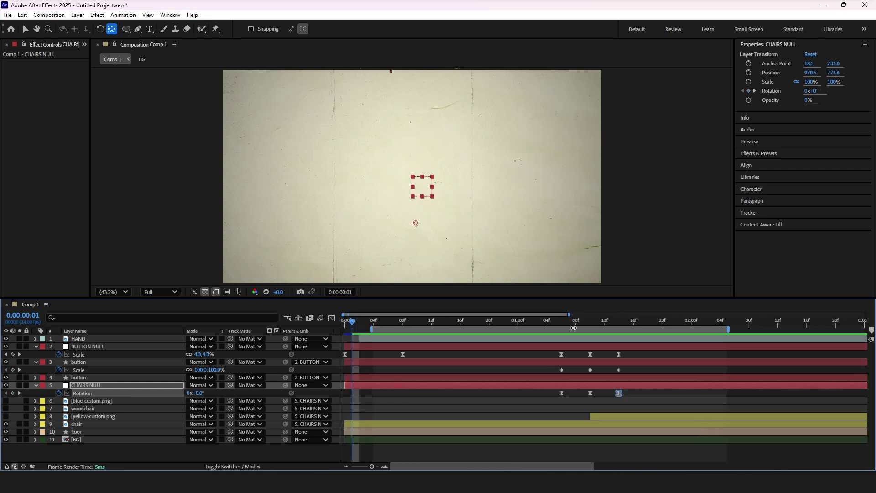
drag(582, 320, 590, 320)
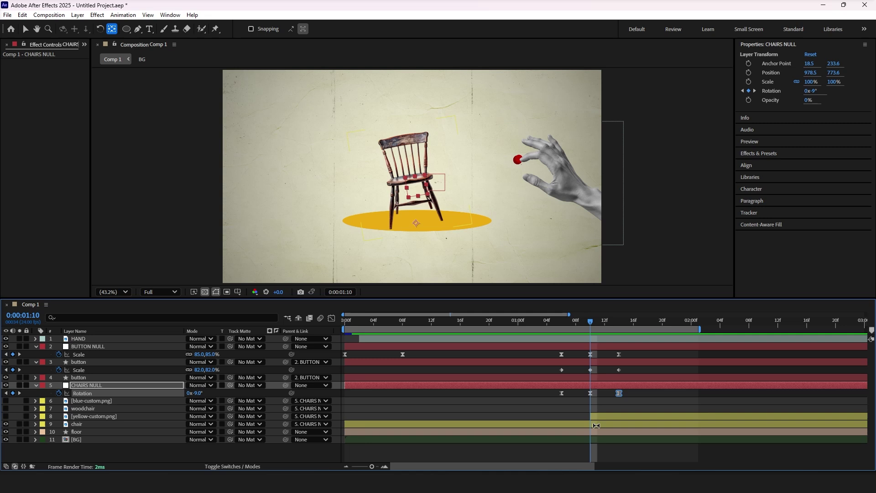
click(597, 416)
click(597, 424)
key(ctrl+shift+d)
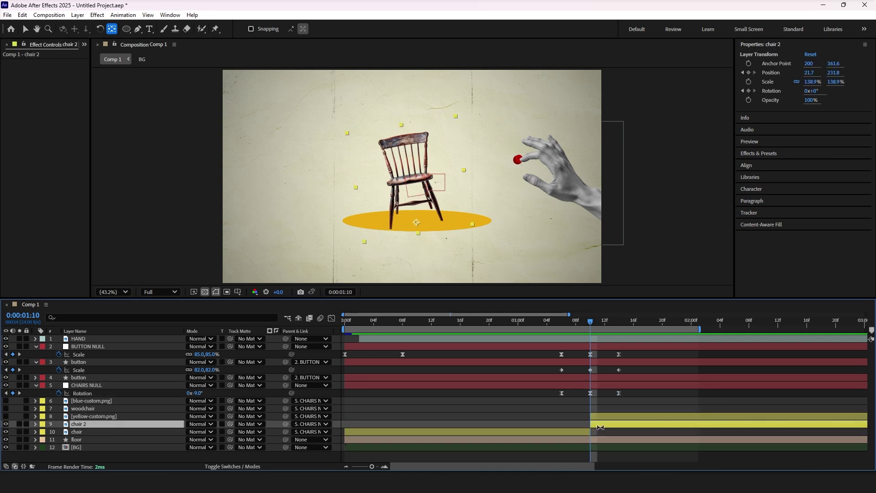
key(Delete)
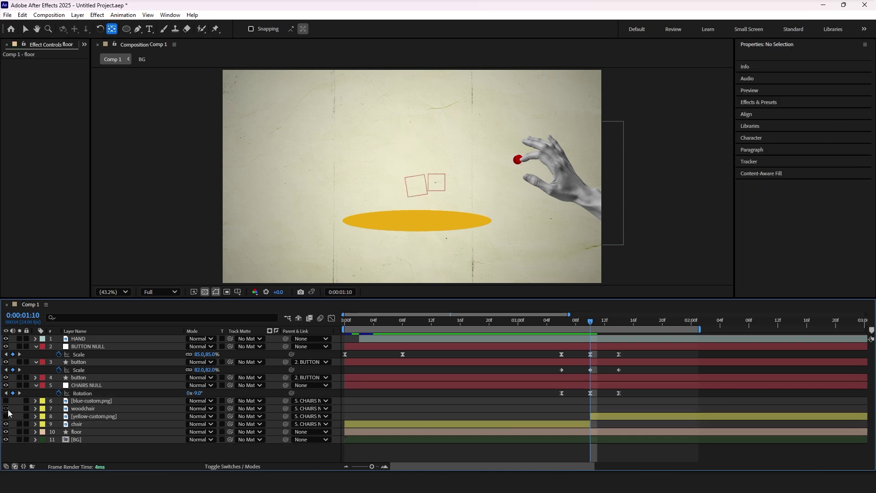
Step: Make the yellow-custom.png layer visible and preview the swap from the first chair with the composition fitted to the viewer
click(6, 416)
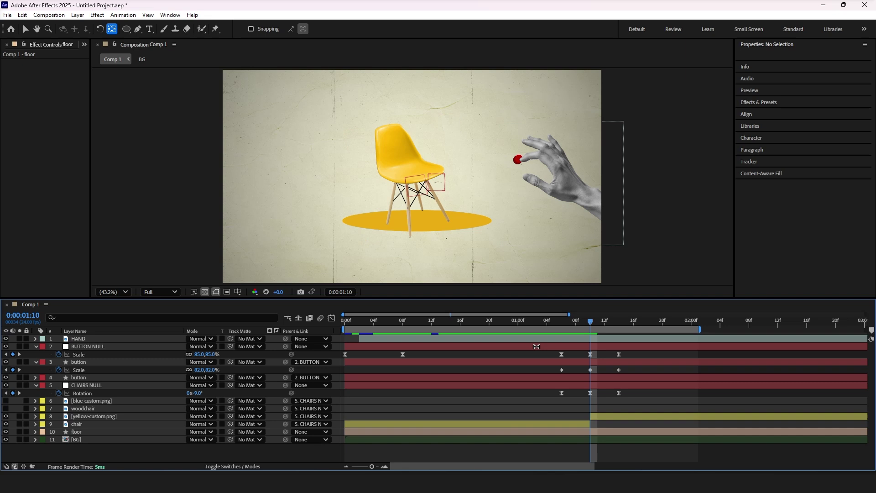
click(117, 291)
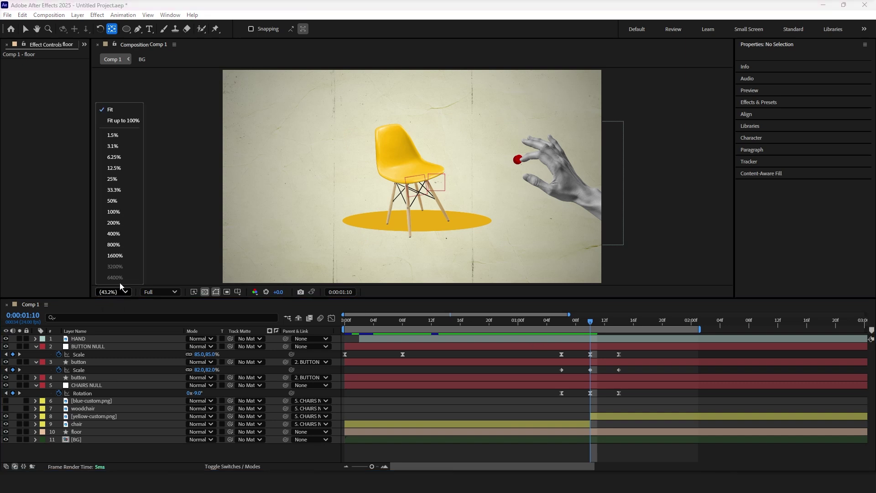
click(111, 109)
click(488, 320)
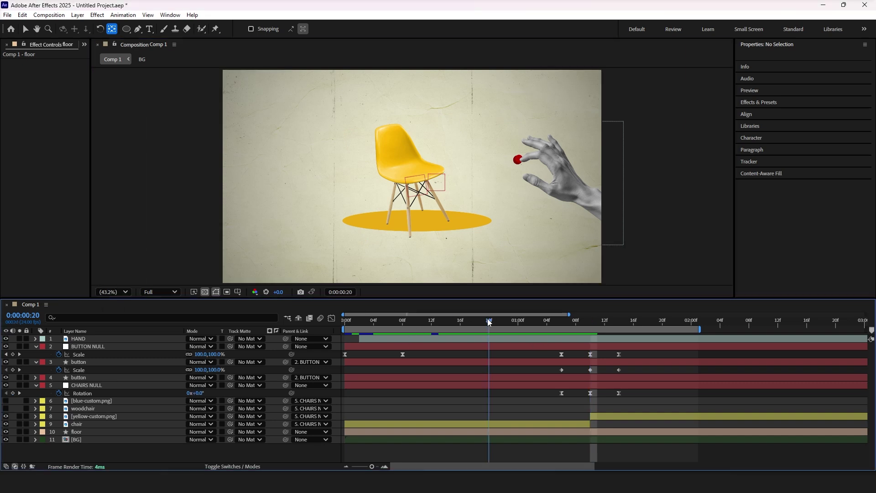
key(space)
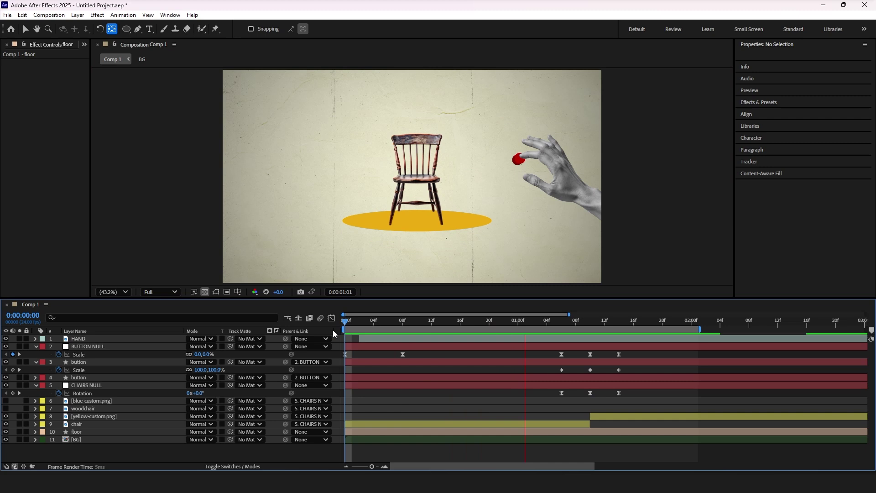
key(space)
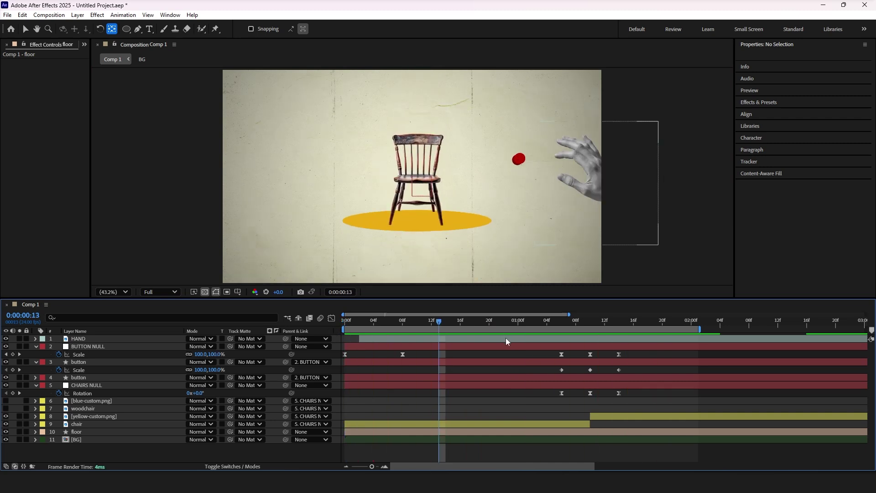
Step: Spread CHAIRS NULL's three Rotation keyframes further apart with the middle one at 1:10, and preview the slower tilt
scroll(512, 349, down, 4)
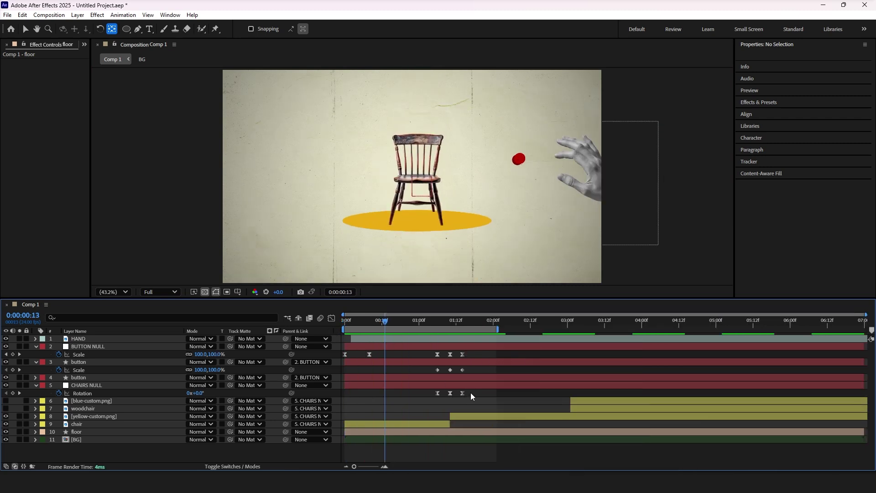
drag(472, 396, 416, 395)
click(449, 322)
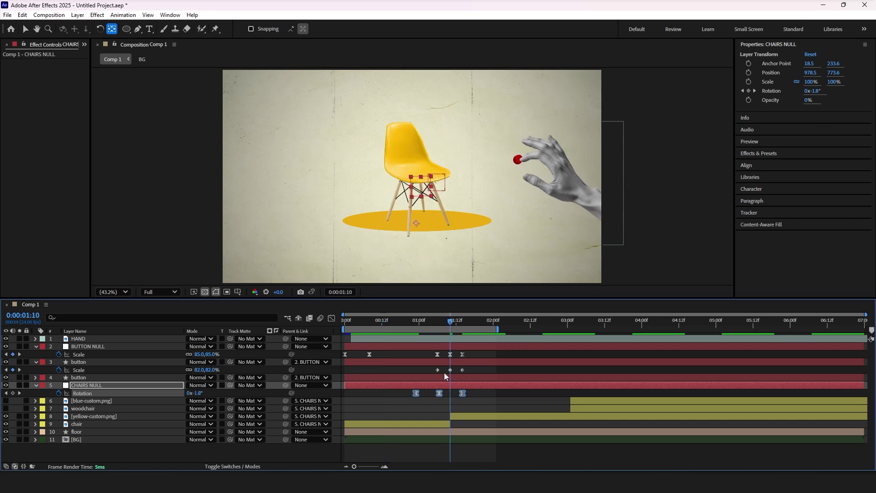
click(442, 397)
drag(472, 397, 449, 393)
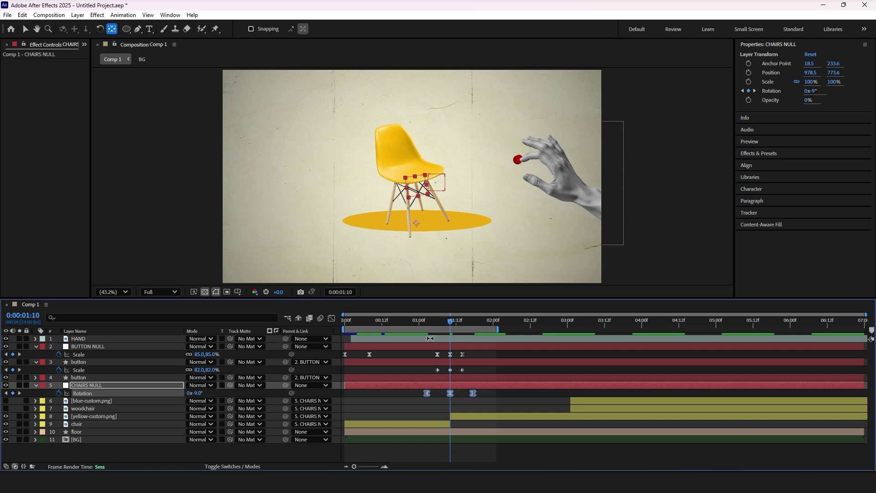
click(407, 322)
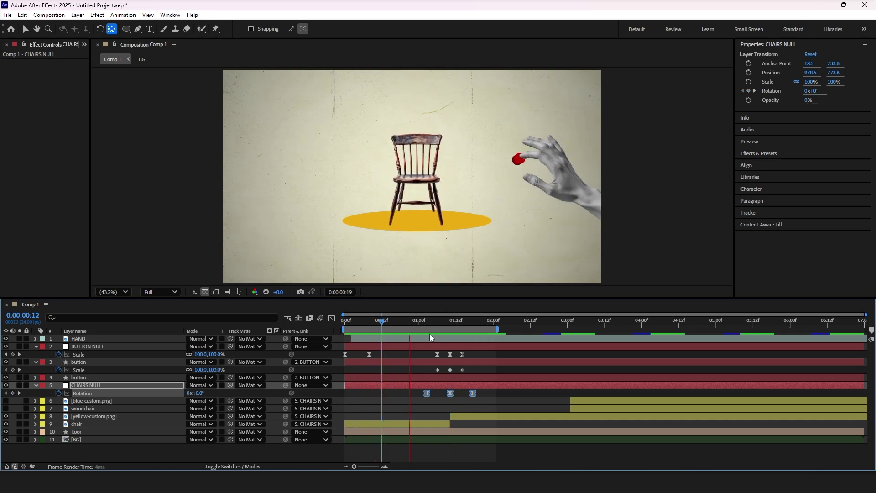
Step: Scale yellow-custom.png to 59.7% and stand it on the yellow floor at about 27.2, 55, then play the animation from the start
key(s)
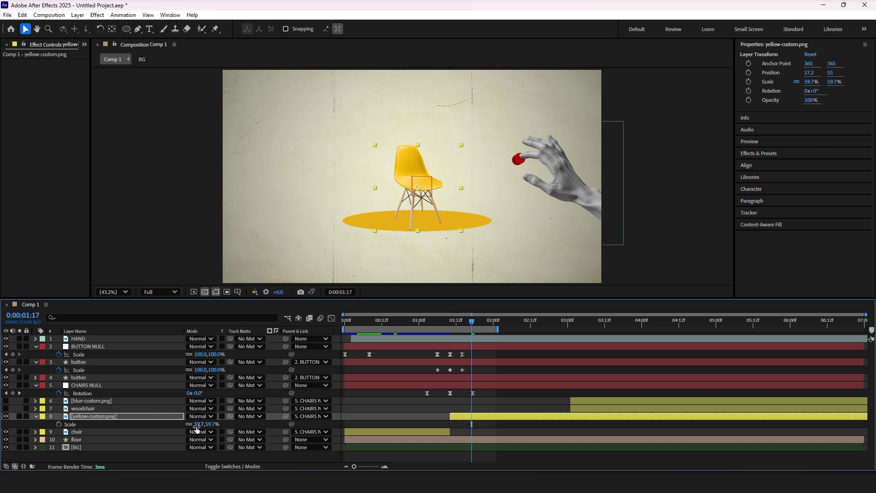
key(Home)
key(space)
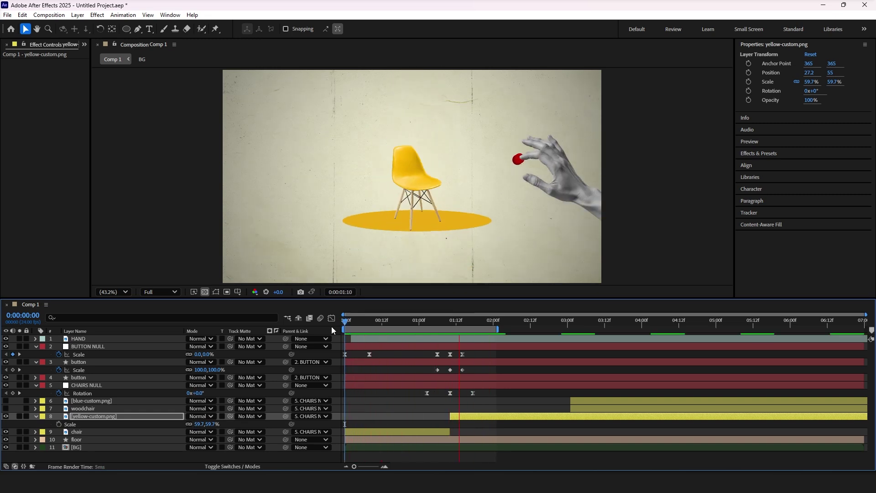
Step: Copy the three button-press Scale keyframes of BUTTON NULL and of the upper button layer to 2:13
click(527, 319)
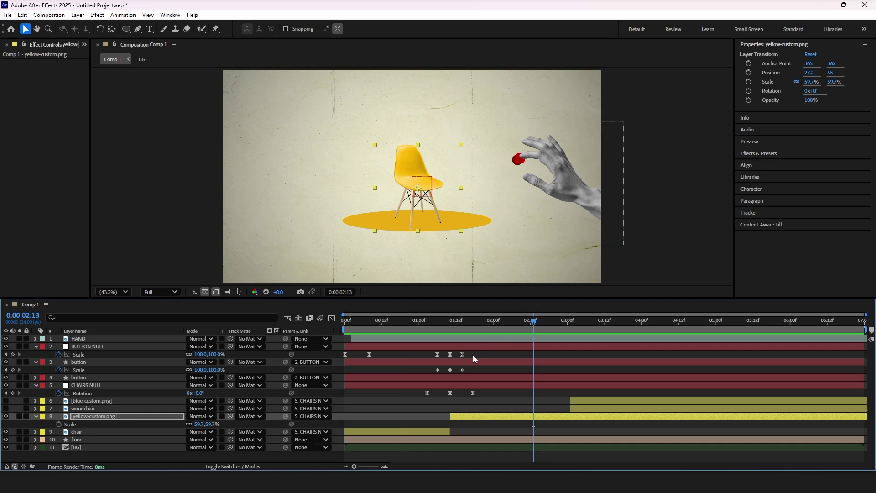
drag(472, 355, 423, 352)
key(ctrl+c)
key(ctrl+v)
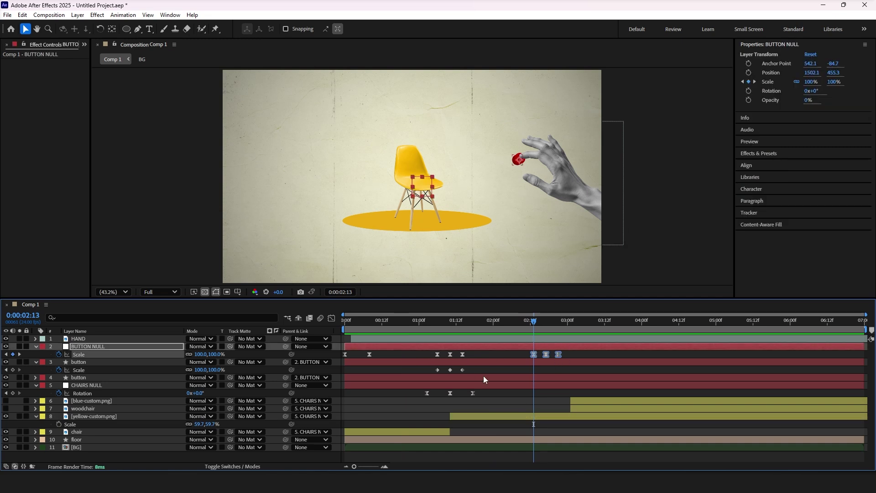
drag(469, 369, 415, 367)
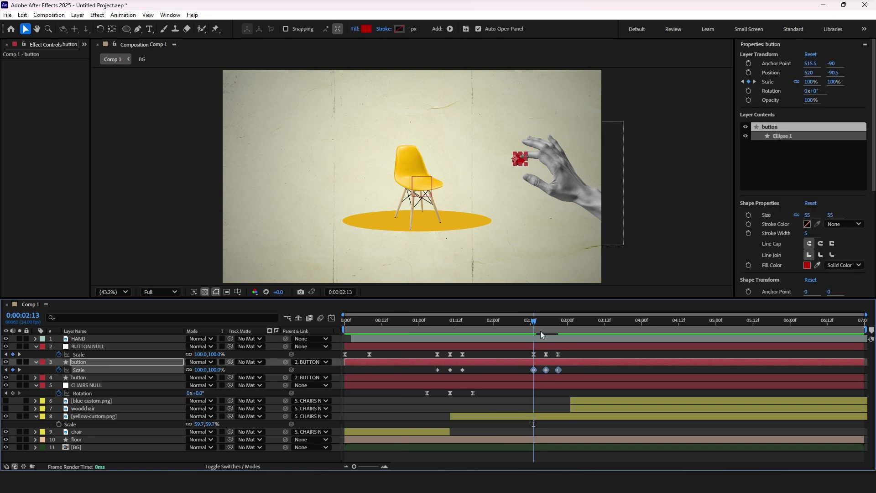
Step: Copy CHAIRS NULL's three Rotation keyframes for a second tilt, with the middle -9° keyframe at 2:17
click(545, 317)
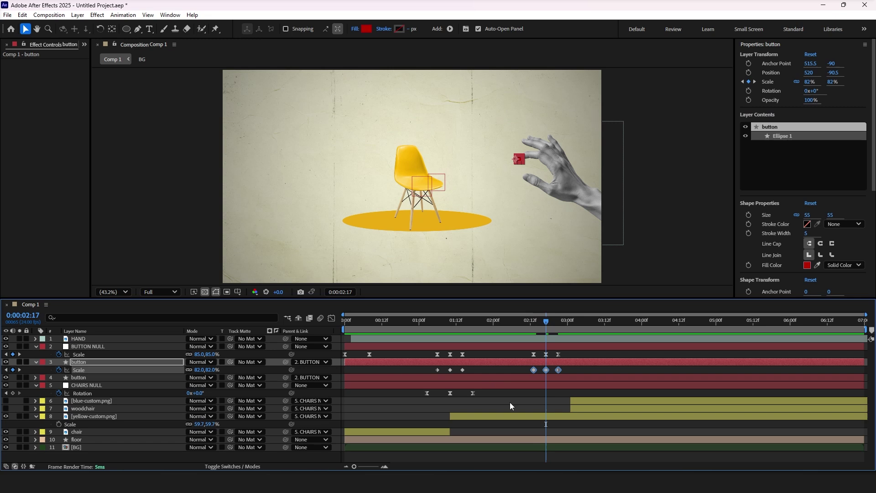
drag(480, 392, 406, 395)
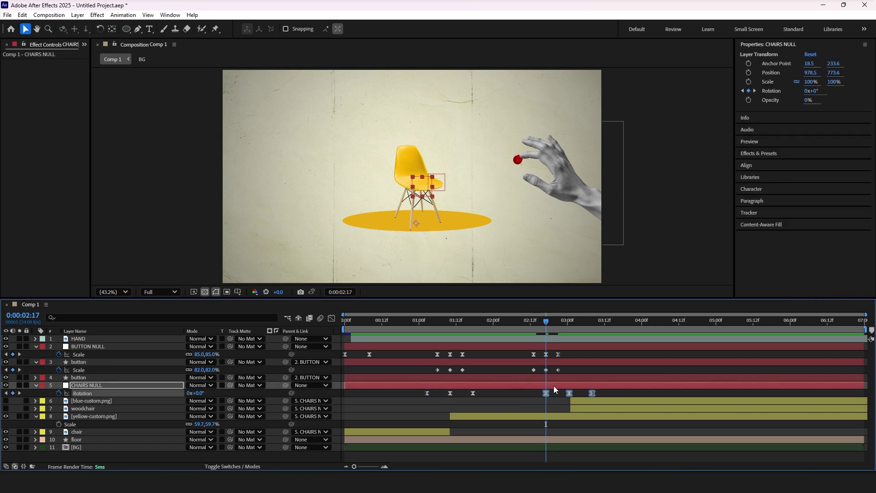
drag(569, 392, 547, 393)
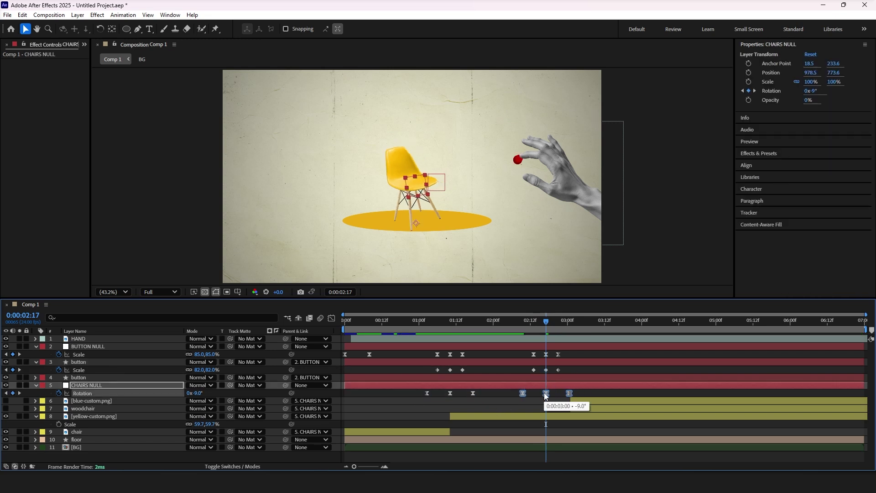
key(space)
Step: Start the woodchair layer at 2:17, split yellow-custom.png at that frame and delete its remainder
click(545, 322)
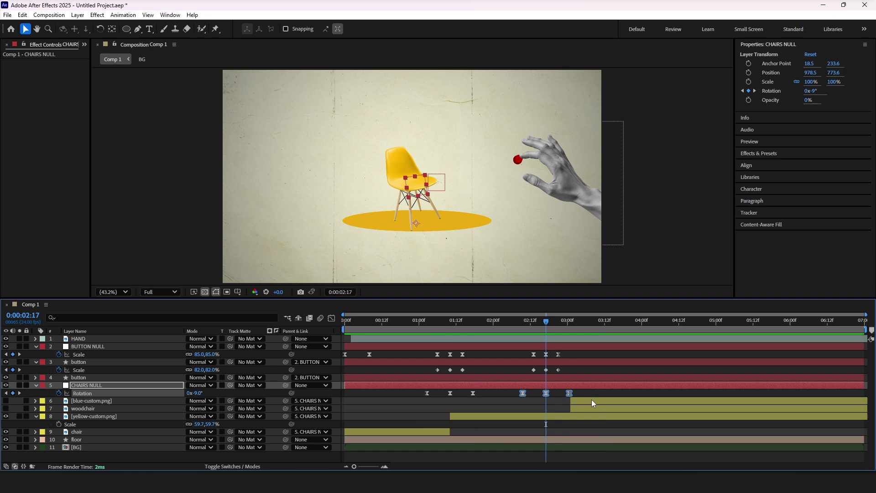
drag(584, 406, 563, 414)
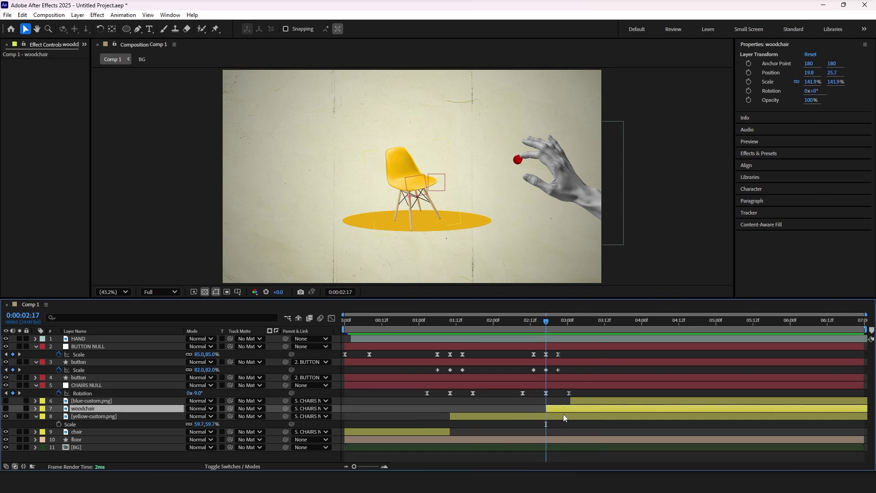
click(563, 415)
key(ctrl+shift+d)
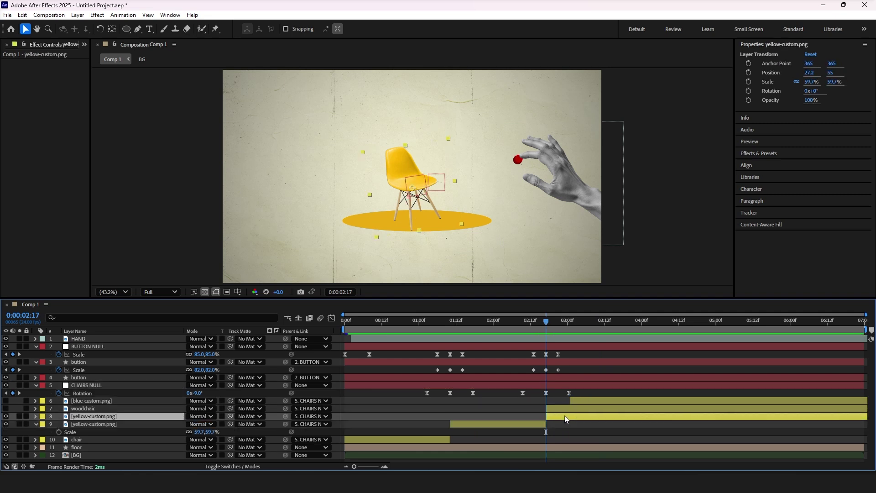
key(Delete)
Step: Shift the blue-custom.png layer to start at about 5:17 and make the woodchair layer visible
click(581, 399)
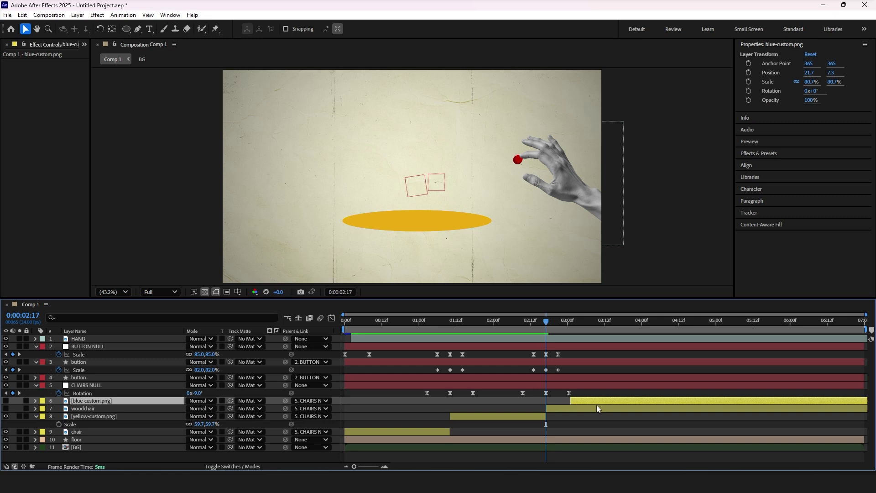
drag(587, 401, 785, 401)
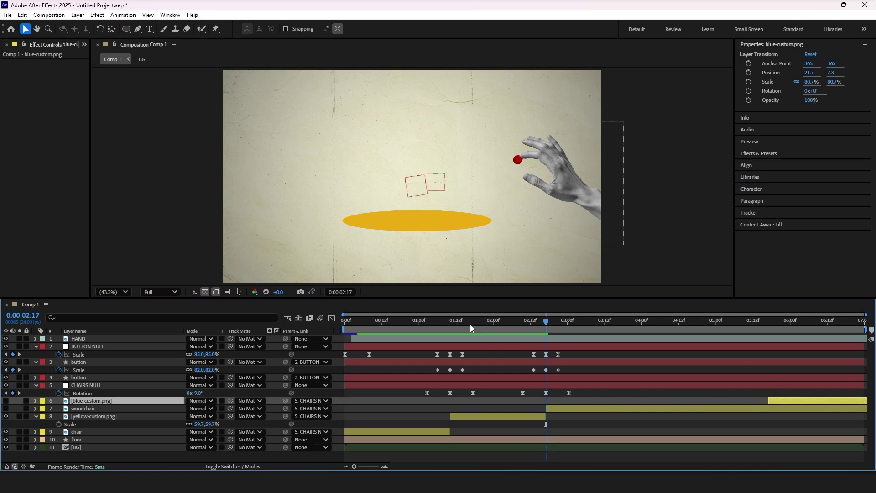
click(598, 320)
click(579, 408)
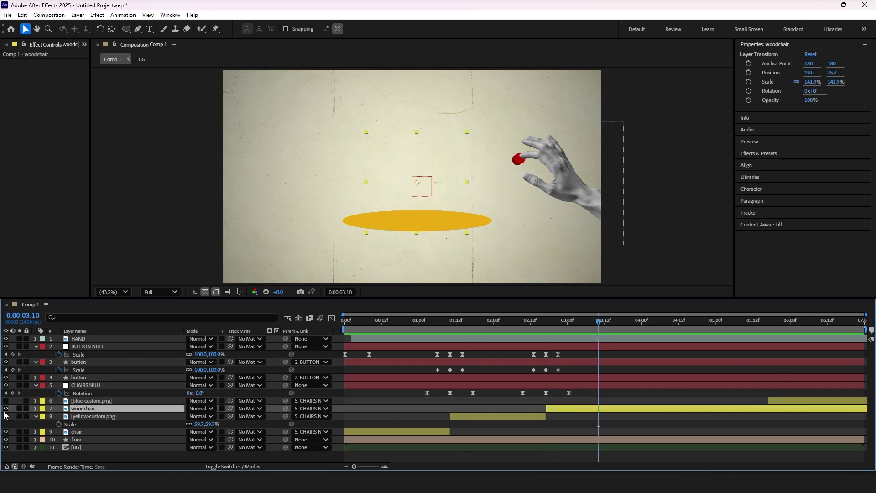
Step: Play back the animation from the start to check the button presses, chair tilts and both chair swaps
click(499, 320)
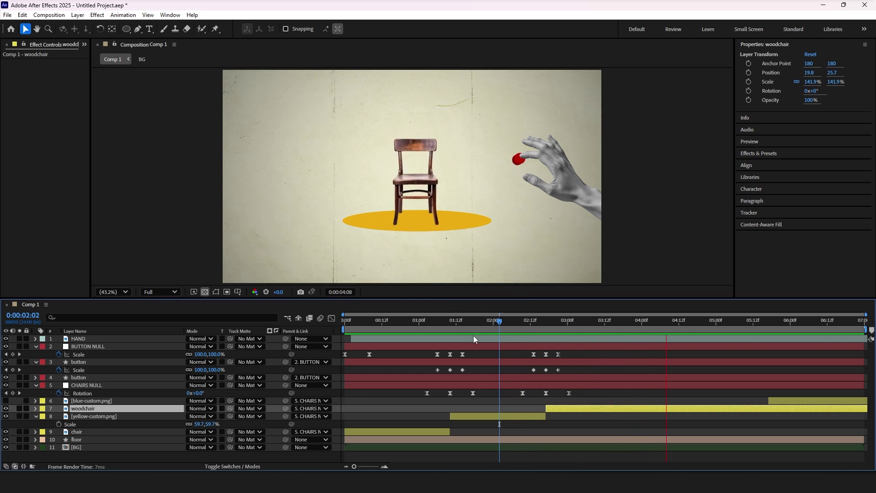
key(space)
key(Home)
key(space)
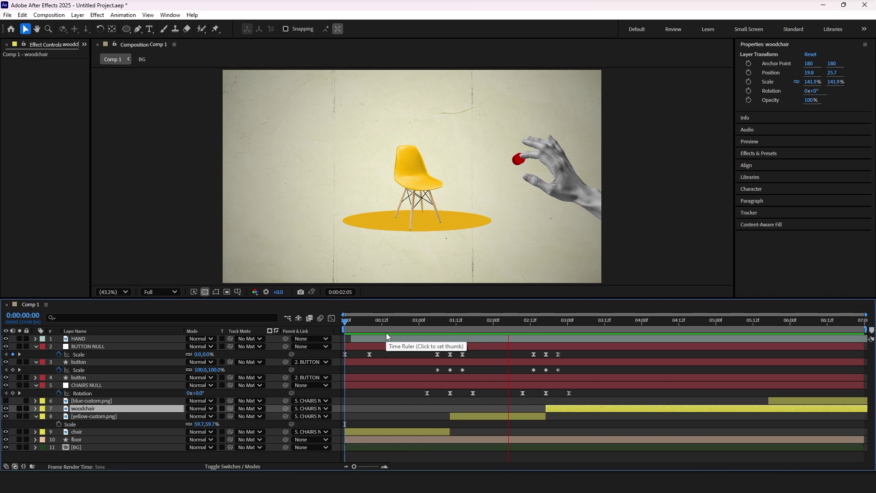
key(space)
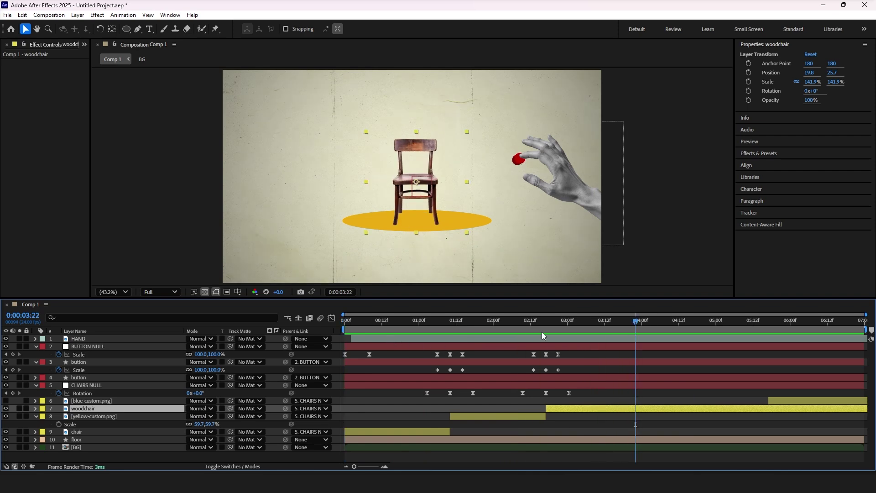
drag(451, 318, 371, 329)
key(space)
key(space)
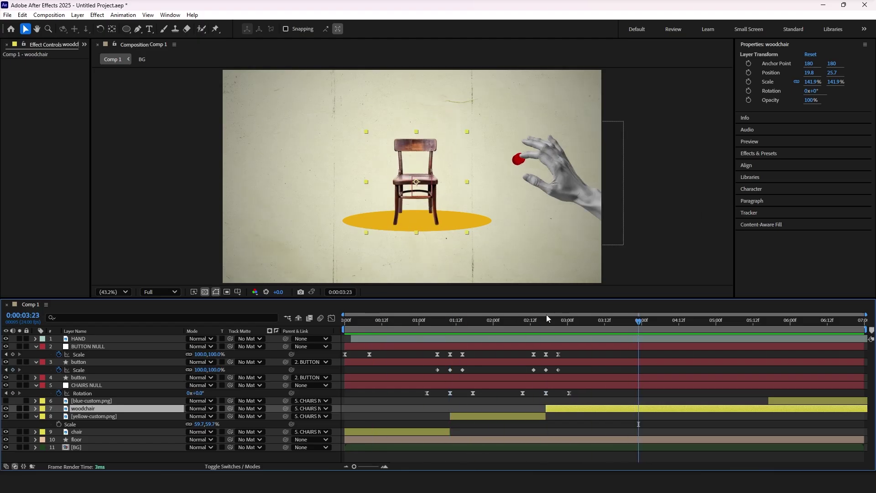
click(546, 314)
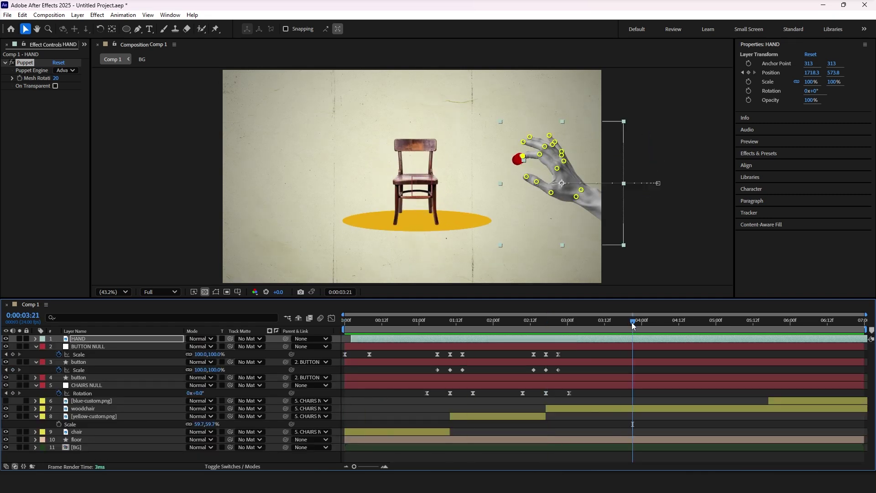
Step: Split the woodchair layer at 4:00, using the length of yellow-custom.png's segment as the guide
drag(632, 324, 635, 324)
click(654, 409)
key(ctrl+shift+d)
drag(618, 416, 545, 416)
drag(533, 416, 659, 408)
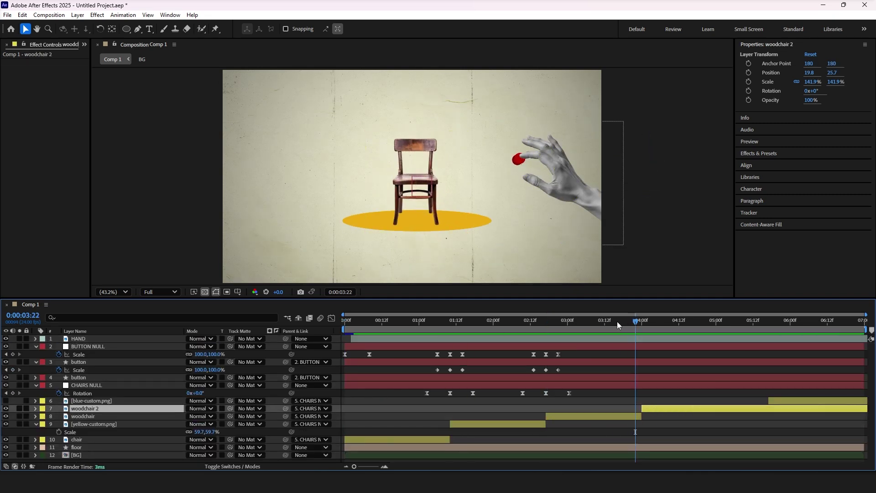
key(i)
Step: Copy the three press Scale keyframes of BUTTON NULL and the keyframed button layer for a third press, with the middle ones at 4:00
drag(564, 354, 529, 354)
key(ctrl+c)
key(ctrl+v)
drag(652, 355, 639, 355)
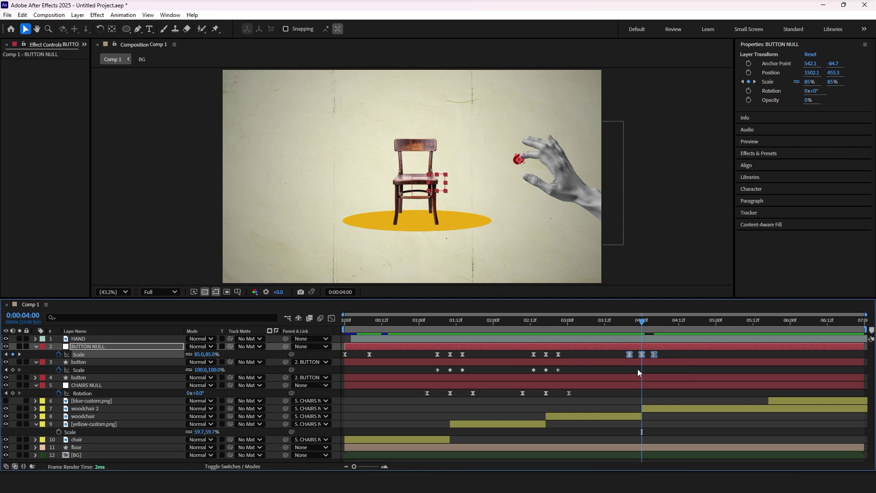
drag(565, 371, 528, 369)
key(ctrl+c)
key(ctrl+v)
drag(654, 369, 641, 370)
Step: Copy CHAIRS NULL's three Rotation keyframes for a third tilt, with the middle -9° keyframe at 4:00
drag(580, 391, 518, 394)
key(ctrl+c)
key(ctrl+v)
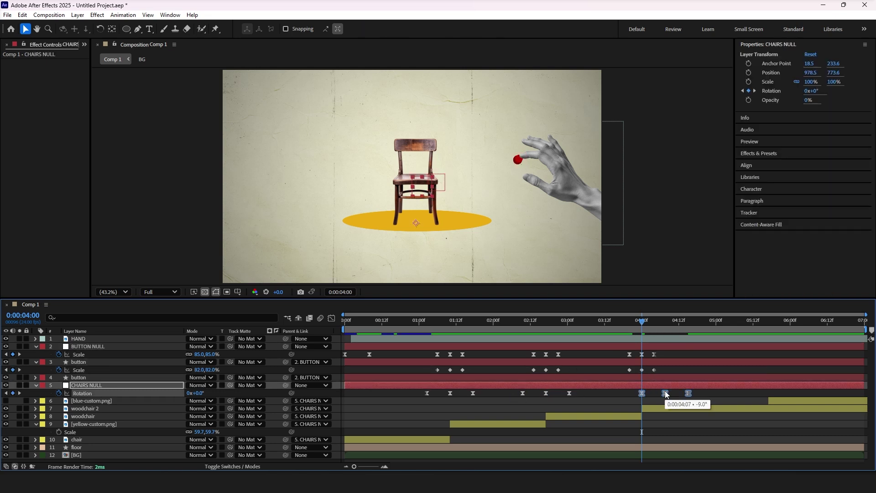
drag(665, 394, 642, 394)
Step: Copy the HAND layer's puppet pin press keyframes for the third press around 4:00, then collapse the layer's properties
click(644, 339)
key(u)
scroll(645, 389, down, 10)
drag(568, 358, 525, 365)
key(ctrl+c)
key(ctrl+v)
scroll(588, 365, up, 5)
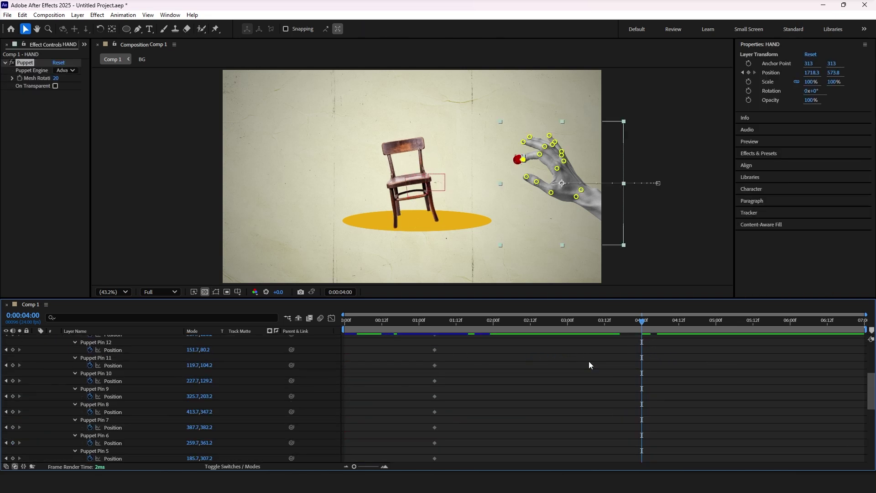
scroll(589, 366, up, 5)
click(36, 339)
Step: Start the blue-custom.png layer at 4:00, delete the woodchair 2 remainder and make the blue chair visible
click(699, 408)
drag(790, 401, 664, 399)
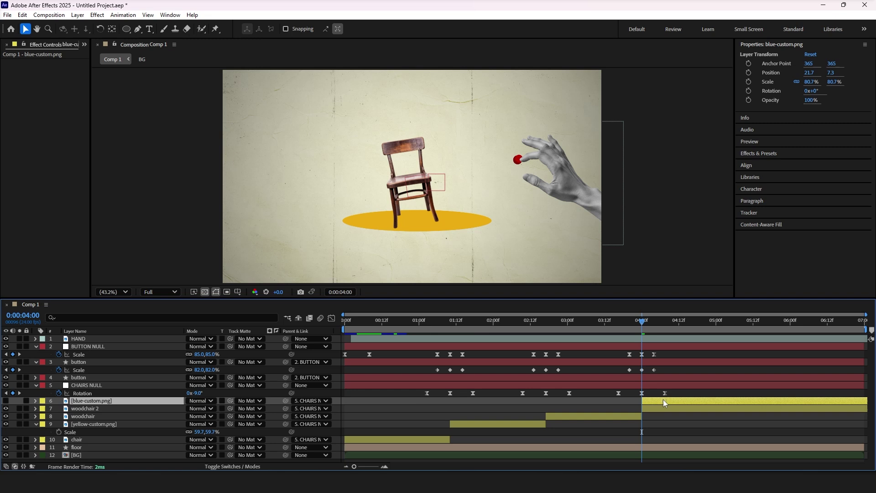
click(661, 409)
key(Delete)
click(659, 401)
click(5, 401)
Step: Copy yellow-custom.png's Position 27.2, 55 and Scale 59.7% onto blue-custom.png and play back the third swap
click(471, 320)
click(110, 416)
key(s)
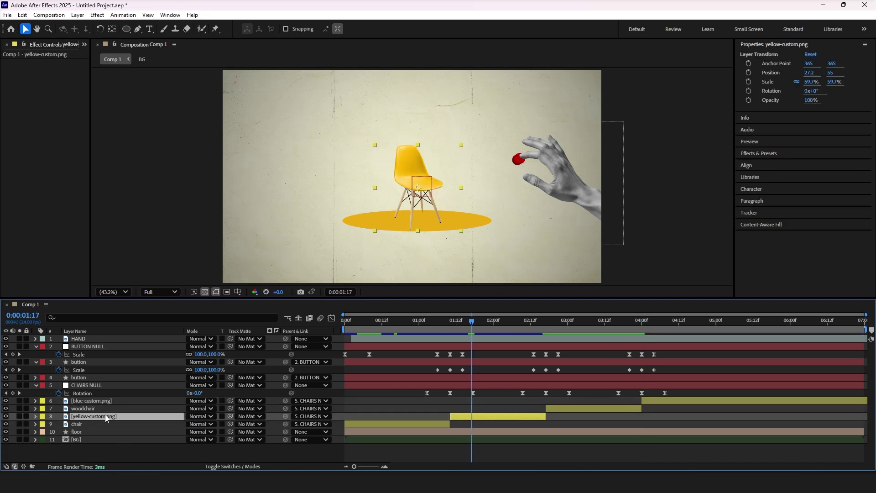
key(s)
key(shift+p)
click(91, 424)
ctrl+click(95, 432)
click(98, 401)
click(650, 321)
key(ctrl+v)
key(space)
key(space)
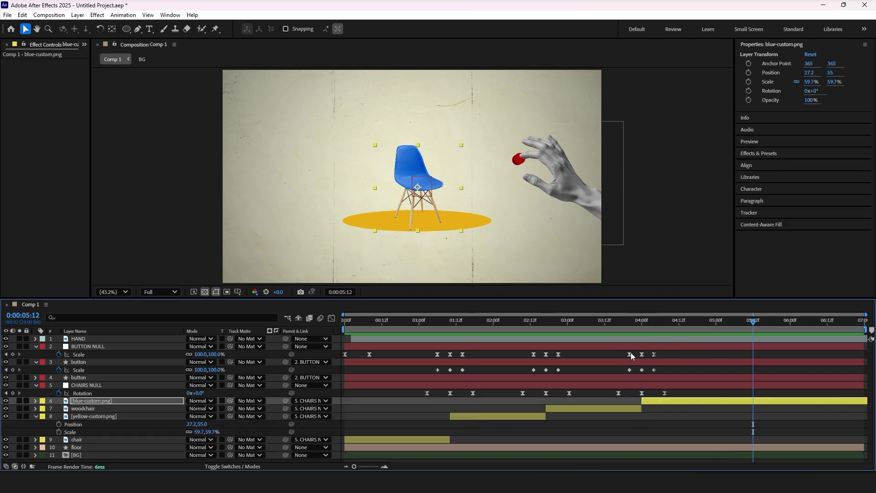
Step: Animate HAND's exit with copied Position keyframes: X 1718.3 at 5:01 and off-screen X 2207.3 at 5:17
click(643, 338)
key(p)
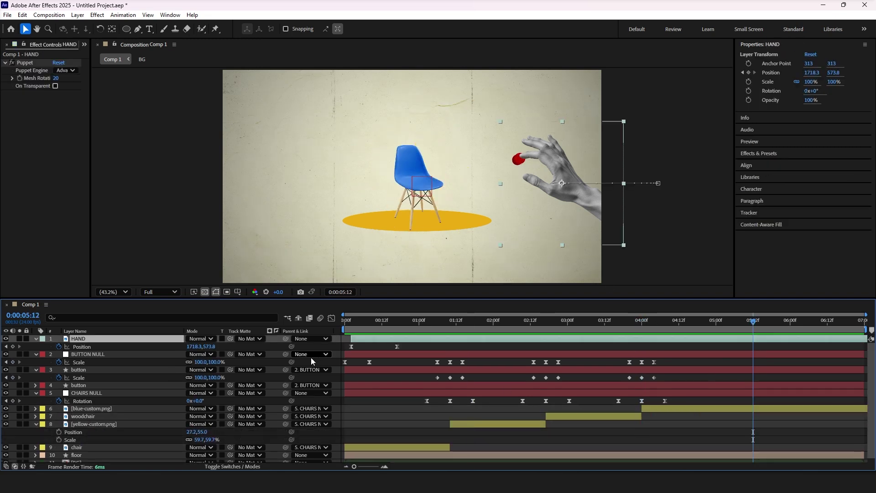
click(397, 346)
key(ctrl+c)
key(ctrl+v)
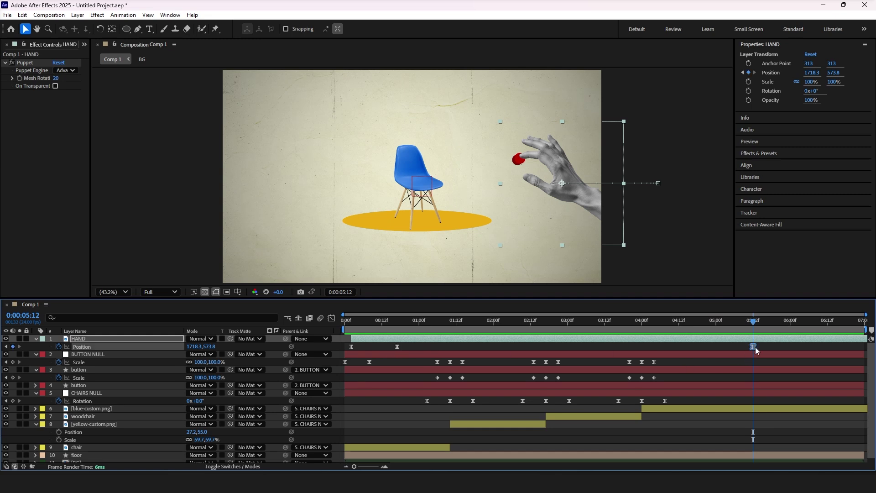
drag(753, 347, 720, 346)
key(ctrl+c)
key(ctrl+v)
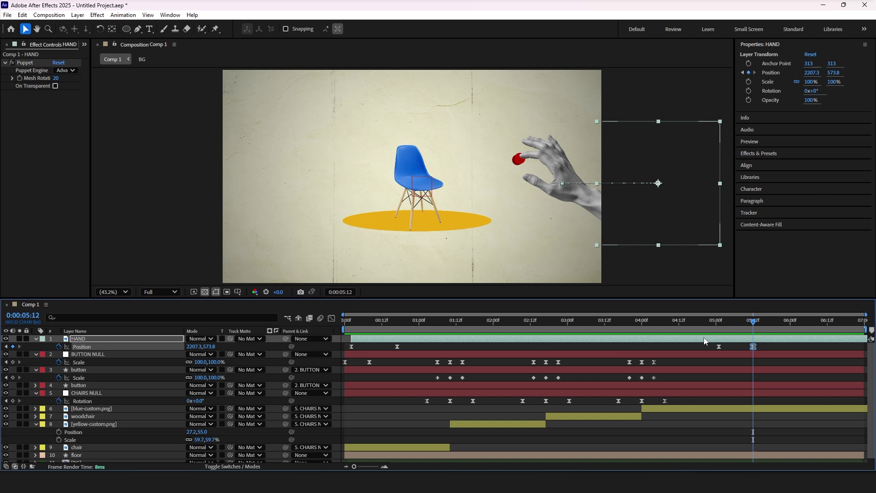
drag(754, 345, 770, 346)
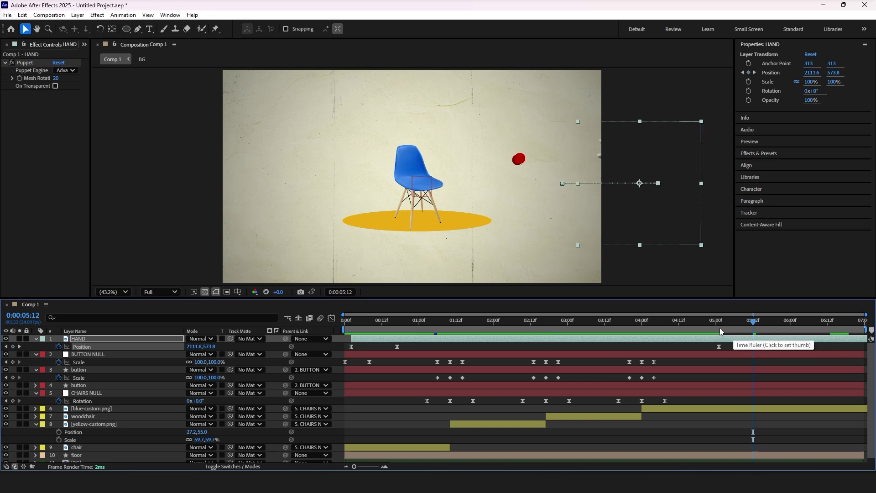
Step: Keyframe blue-custom.png's Position at 5:01 and drop it out of frame to Y 772 at 5:17
mouse_move(719, 327)
mouse_down()
mouse_move(766, 332)
mouse_move(719, 328)
mouse_up()
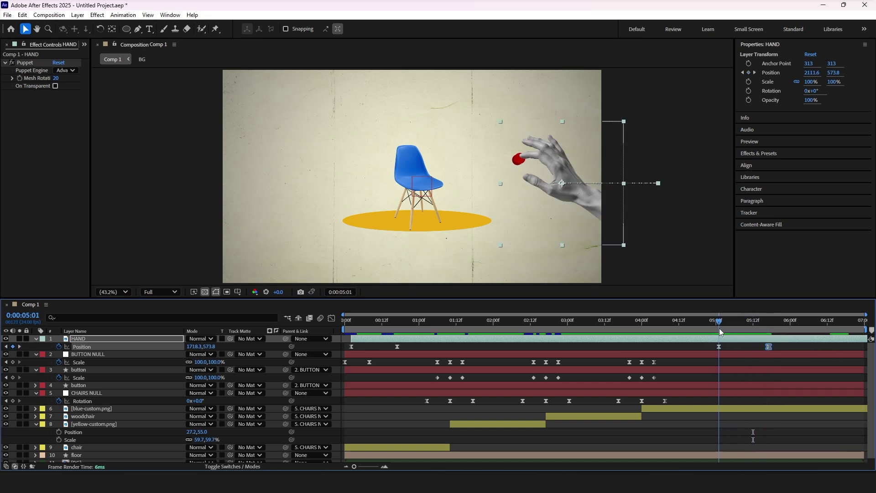
click(85, 394)
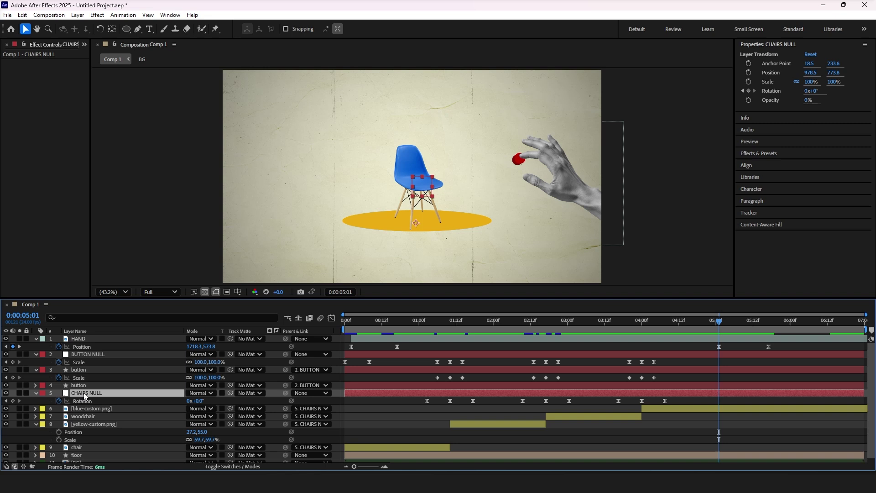
click(734, 412)
key(alt+shift+p)
drag(719, 322, 769, 325)
drag(200, 416, 535, 381)
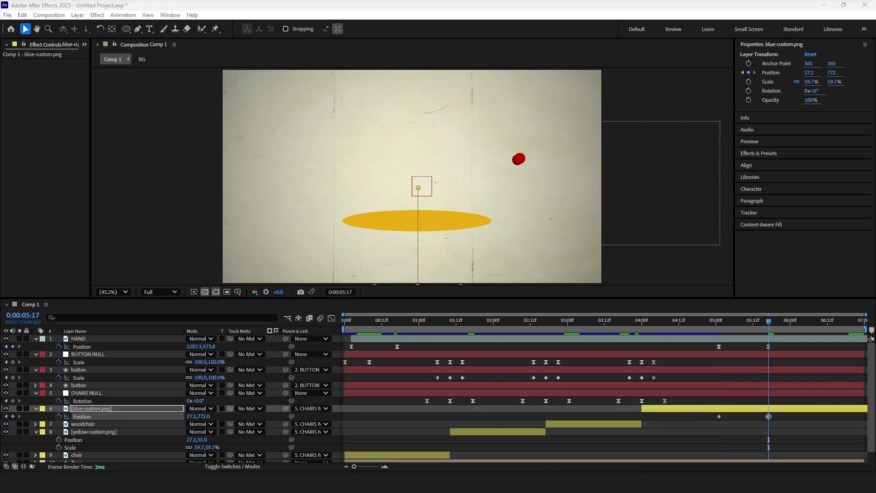
Step: Copy the floor layer's resting Position keyframe from 0:08 to 5:01
scroll(769, 437, down, 2)
click(770, 450)
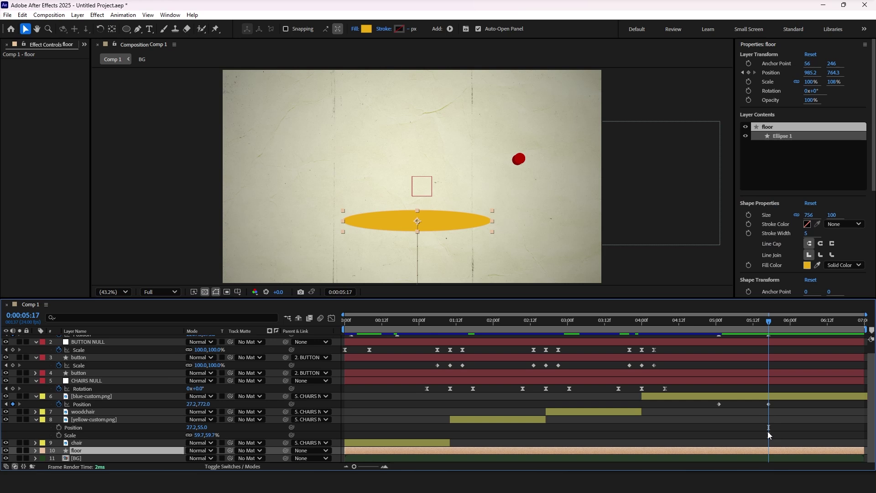
key(u)
scroll(638, 440, down, 1)
click(369, 450)
key(ctrl+c)
key(ctrl+v)
drag(768, 451, 720, 450)
Step: Move the floor out of frame at 5:17 and apply Easy Ease to the closing floor and blue chair keyframes
drag(765, 319, 768, 318)
drag(206, 450, 421, 449)
drag(783, 454, 709, 396)
key(F9)
Step: Copy BUTTON NULL's Scale keyframe from 0:08 to 5:01 and move the current time to 5:17
drag(707, 321, 718, 343)
scroll(173, 374, up, 2)
click(108, 355)
click(369, 361)
key(ctrl+c)
key(ctrl+v)
click(769, 320)
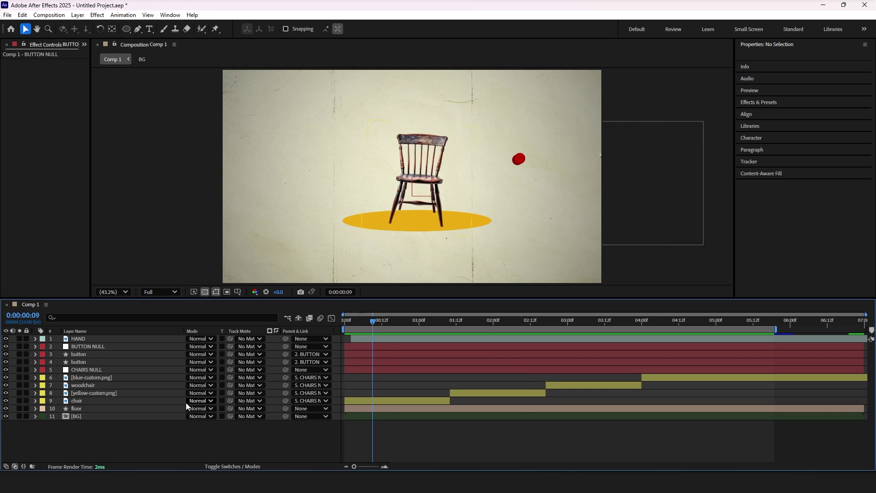
Step: Add a new null object and parent the floor layer and CHAIRS NULL to it
right_click(139, 450)
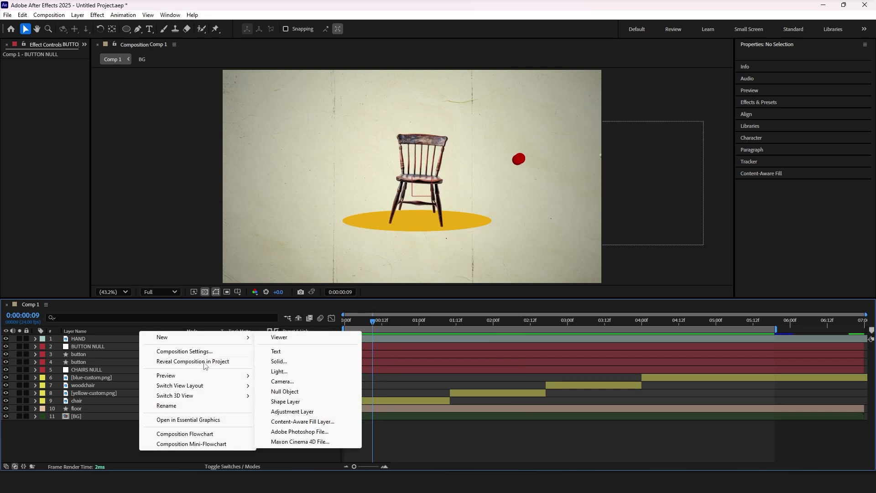
click(284, 391)
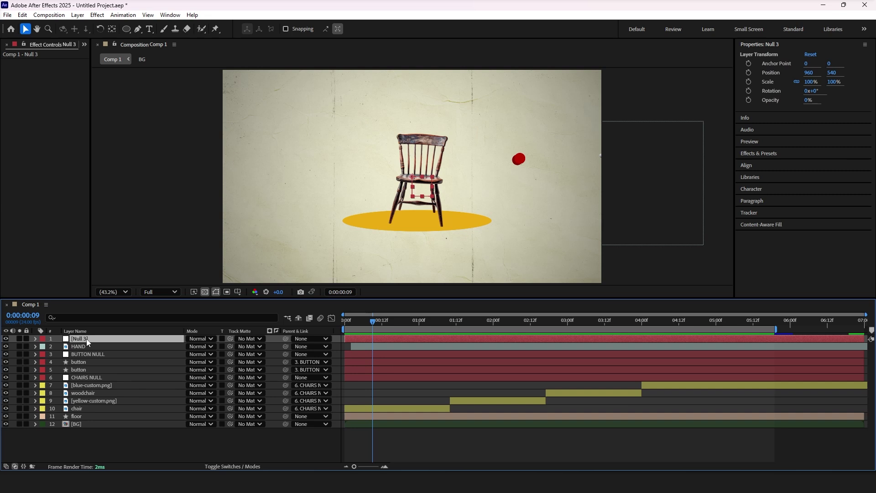
click(81, 417)
drag(286, 416, 102, 341)
click(100, 340)
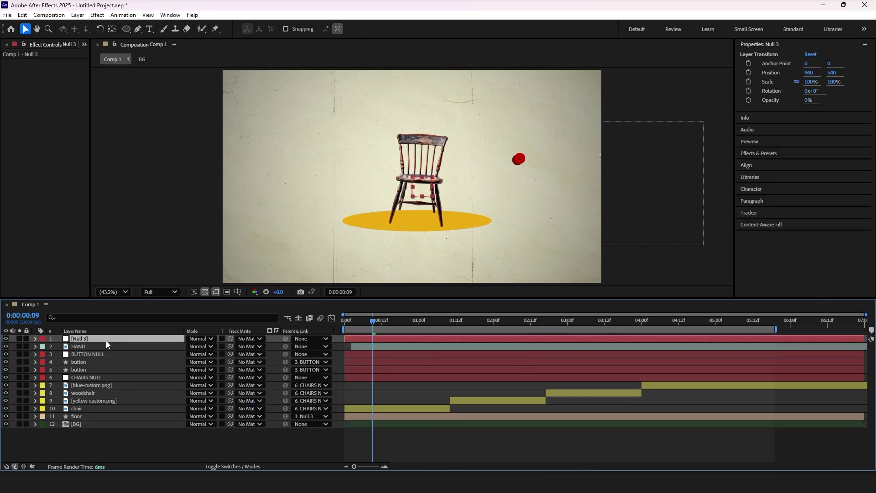
click(99, 379)
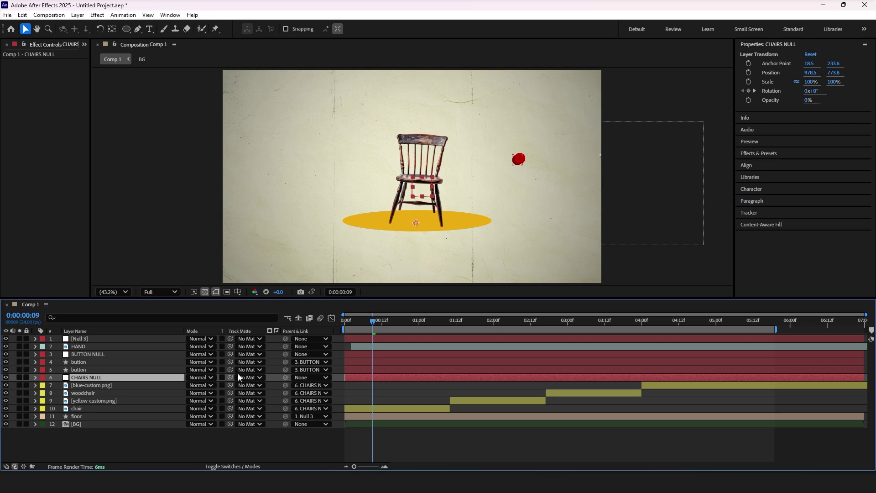
drag(285, 377, 104, 340)
click(103, 339)
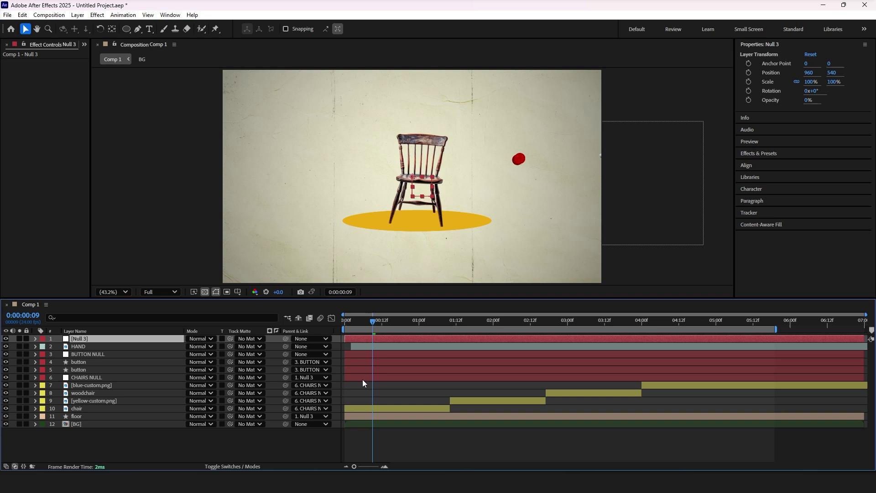
Step: Keyframe Null 3's Position as a dip: Y 540 at about 0:03, 563 at 0:08 and 540 again at about 0:13
click(375, 416)
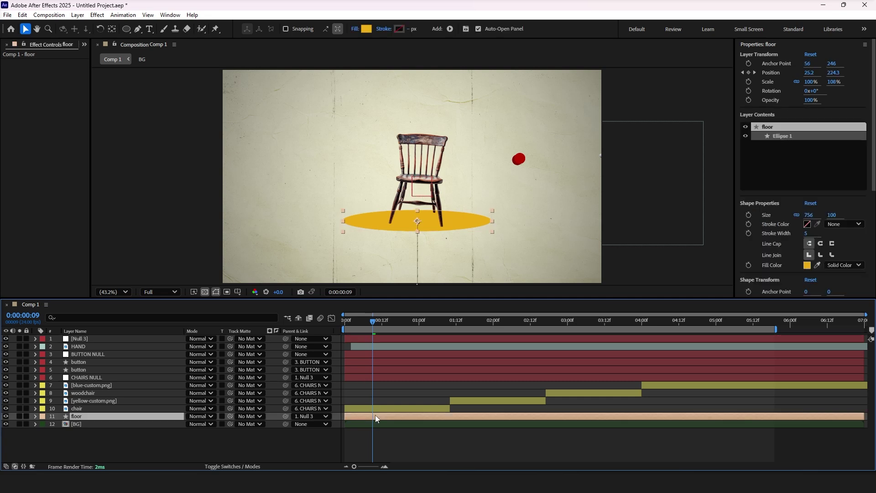
key(p)
click(373, 338)
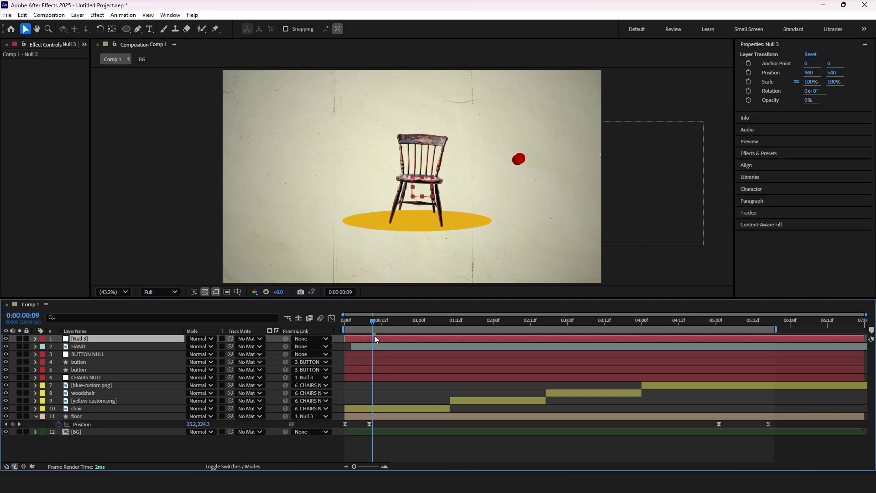
drag(373, 325, 371, 325)
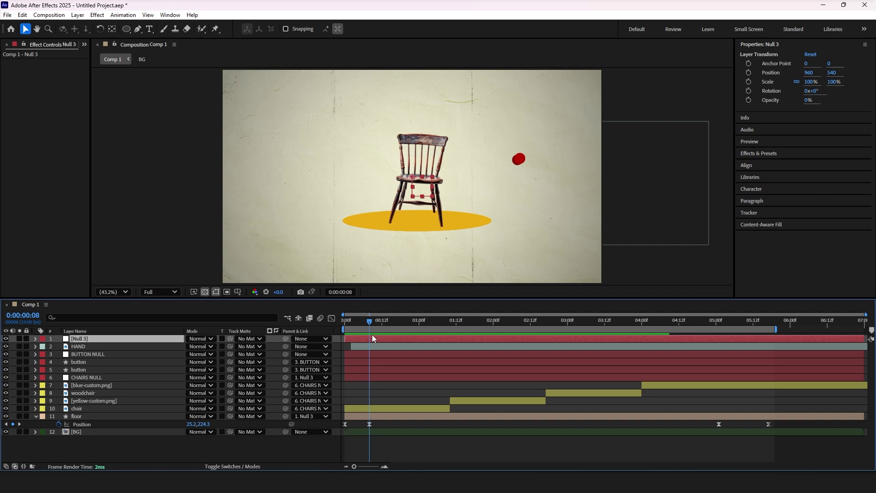
key(p)
click(58, 346)
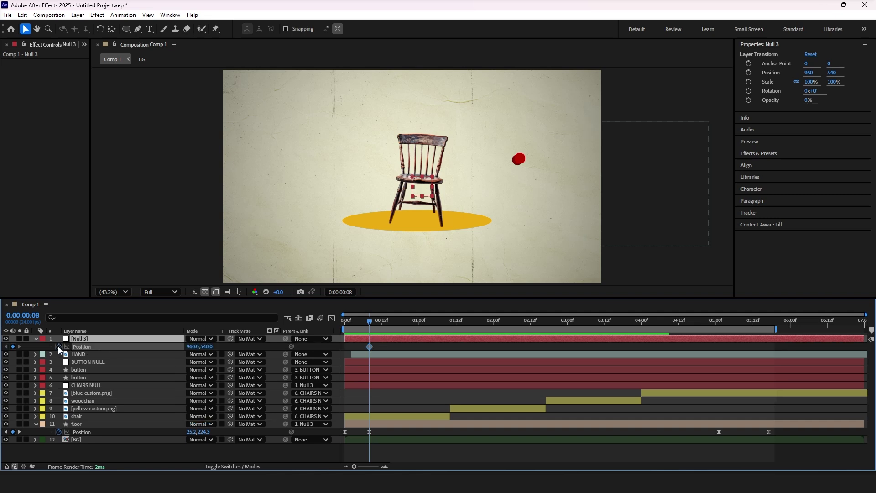
drag(369, 346, 354, 347)
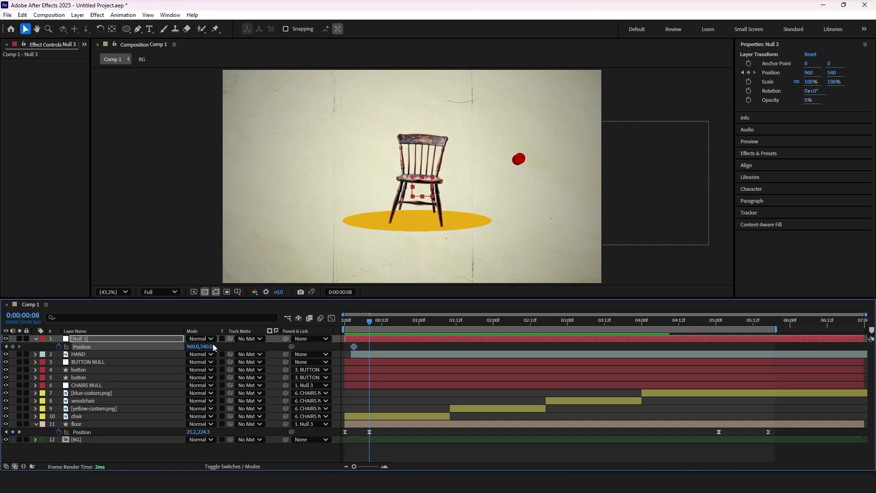
drag(208, 346, 217, 346)
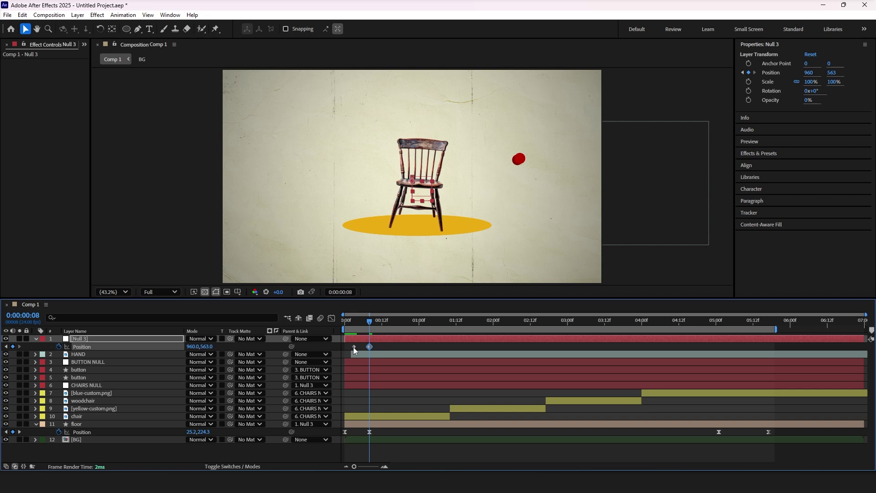
drag(386, 324, 316, 326)
key(ctrl+v)
Step: Preview the dip and retime Null 3's three Position keyframes to about 0:07, 0:09 and 0:11
key(space)
key(space)
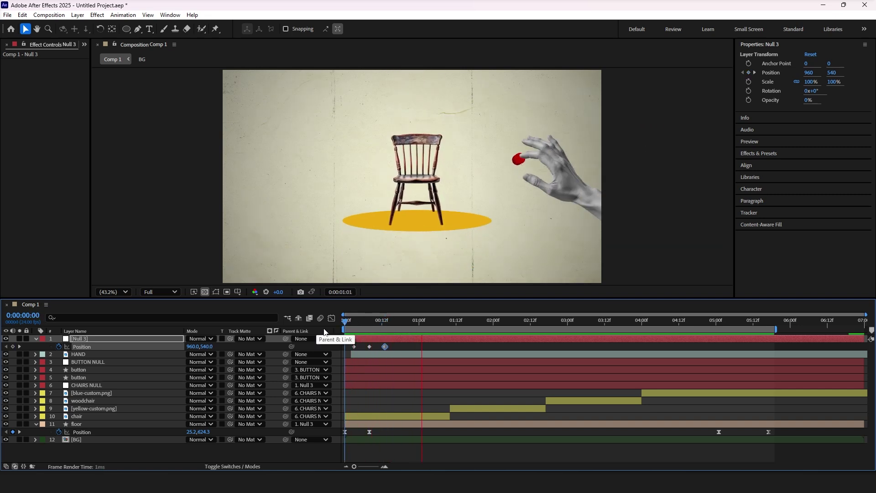
click(366, 322)
drag(396, 345, 296, 327)
click(386, 346)
click(383, 347)
key(space)
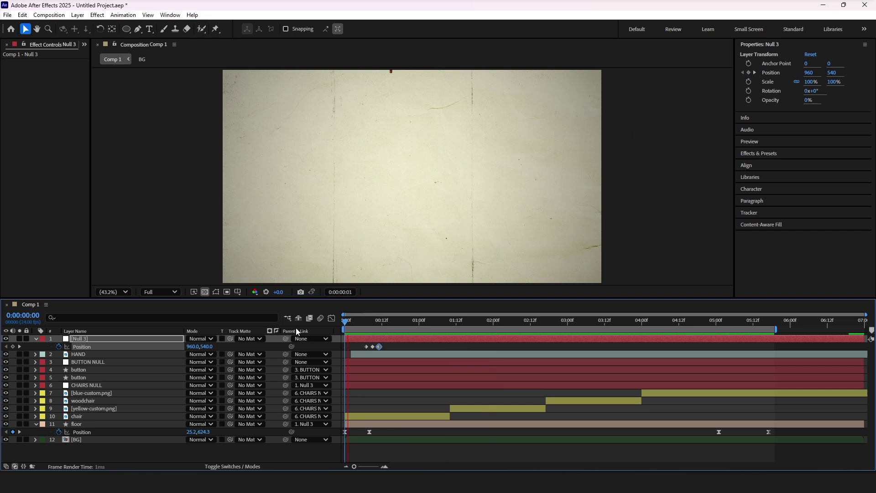
Step: Spread Null 3's Position keyframes to about 0:07, 0:10 and 0:13 and replay from the start
key(space)
key(space)
drag(388, 347, 363, 344)
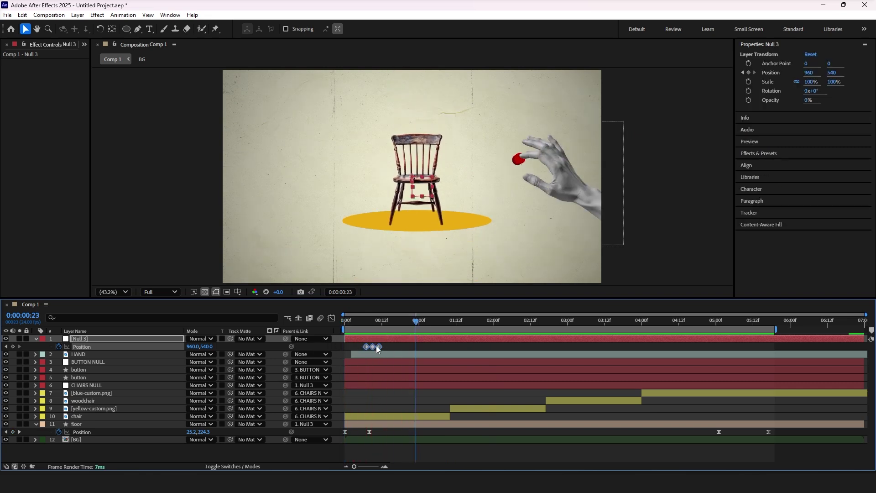
key(Home)
key(space)
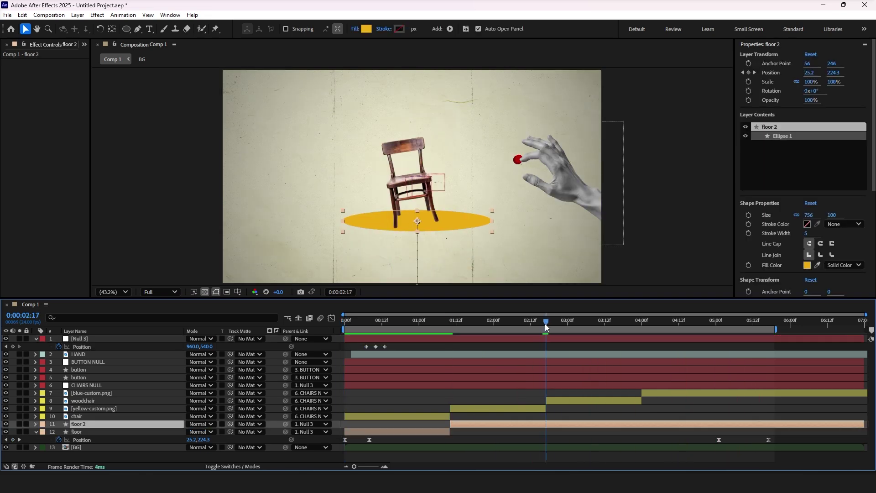
Step: Recolor the first floor segment by sampling its fill color from the chair standing on it
click(403, 321)
click(402, 447)
click(366, 29)
click(570, 306)
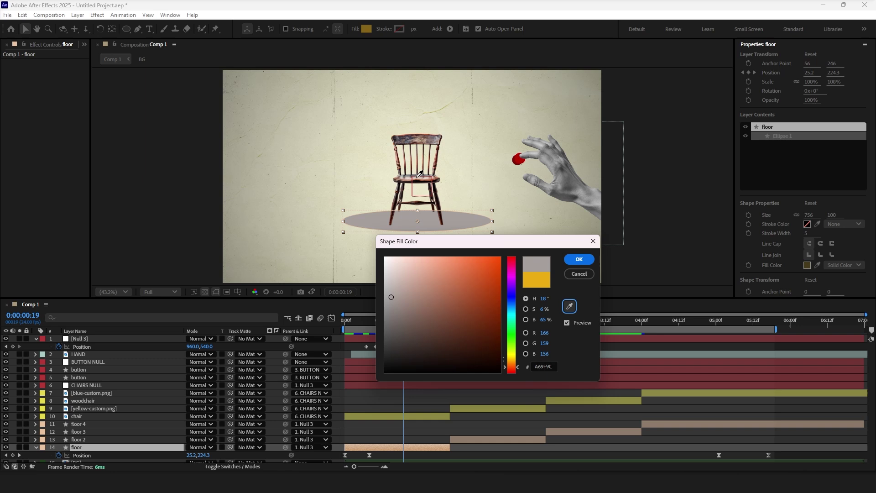
Step: Draw a dark rectangle about 580 by 90 px, shift it toward the chair and switch to repositioning its anchor point
mouse_move(250, 116)
mouse_down()
mouse_move(279, 129)
mouse_move(368, 135)
mouse_up()
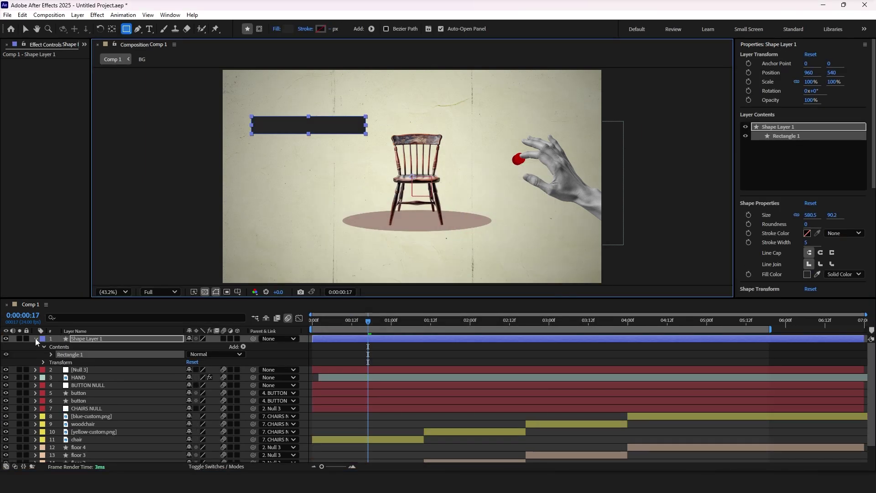
drag(311, 127, 353, 137)
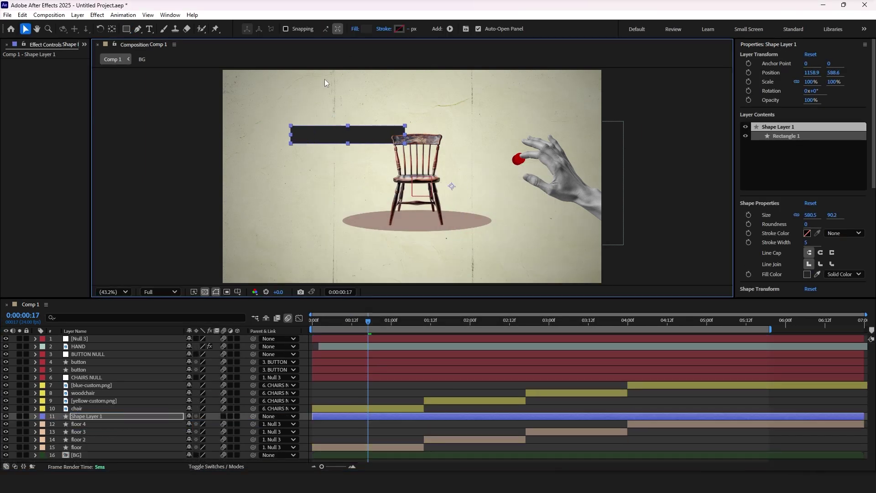
key(y)
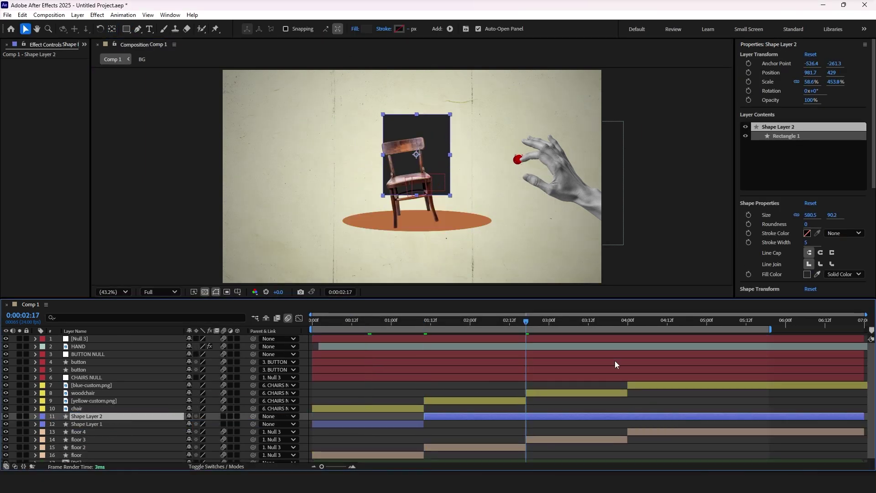
Step: Apply the Lumetri Color effect to the adjustment layer above all the scene layers
drag(465, 298, 465, 265)
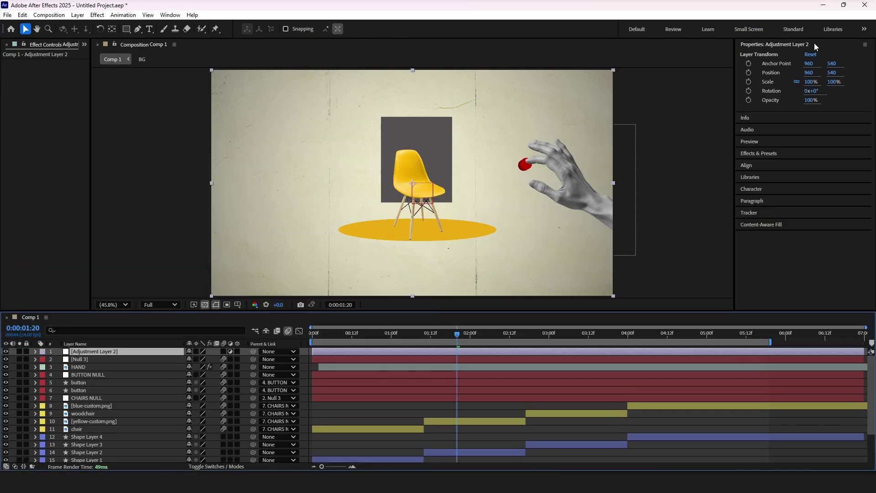
click(758, 153)
click(765, 103)
text(lumetri)
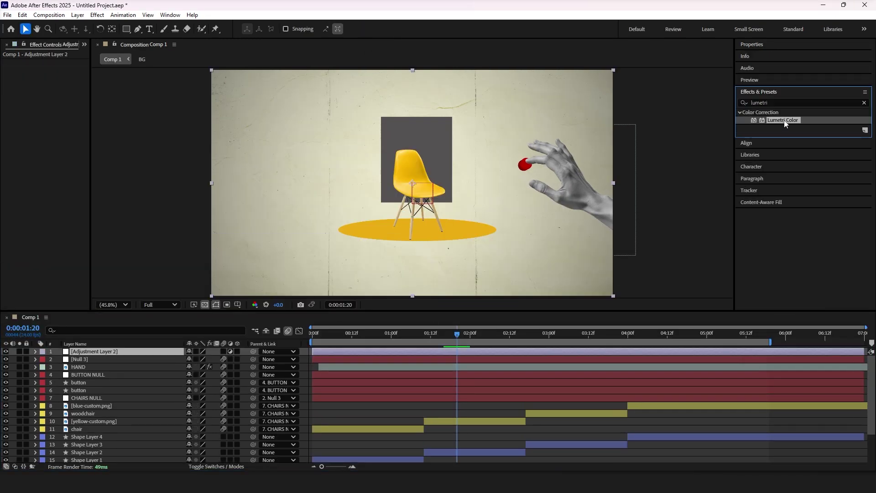
double_click(785, 121)
Step: Set the adjustment layer's contrast and highlights to 7, shadows to -17 and blacks to -4, and darken the edges with a negative vignette
click(11, 86)
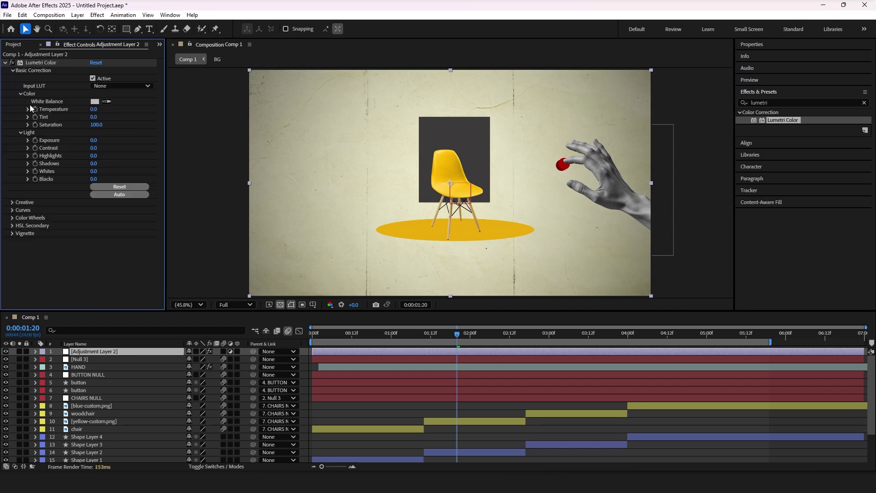
drag(94, 147, 98, 147)
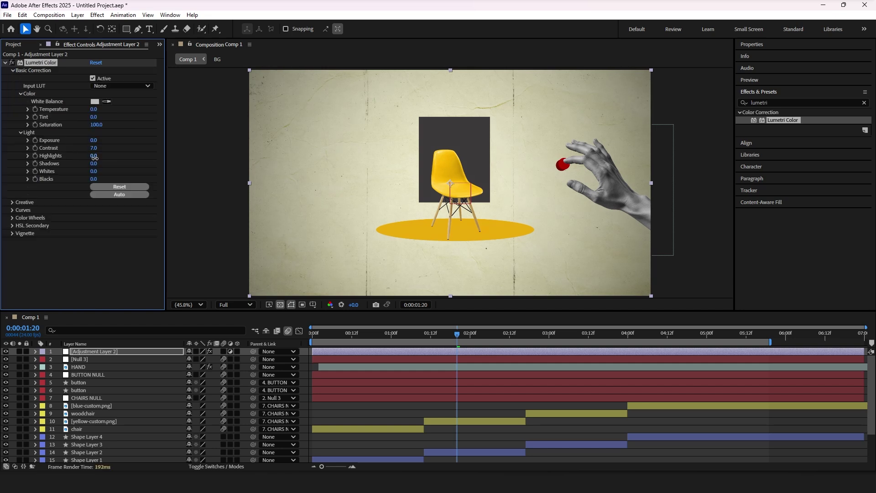
click(25, 233)
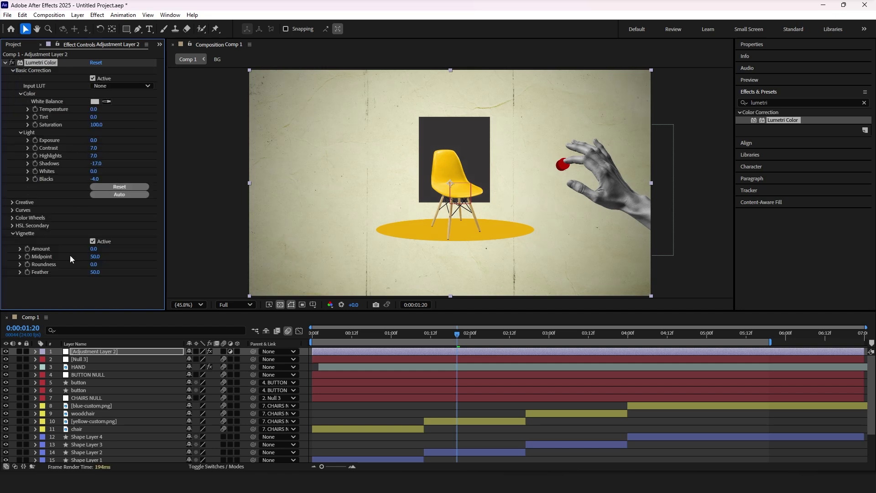
drag(94, 248, 77, 248)
click(12, 233)
key(Home)
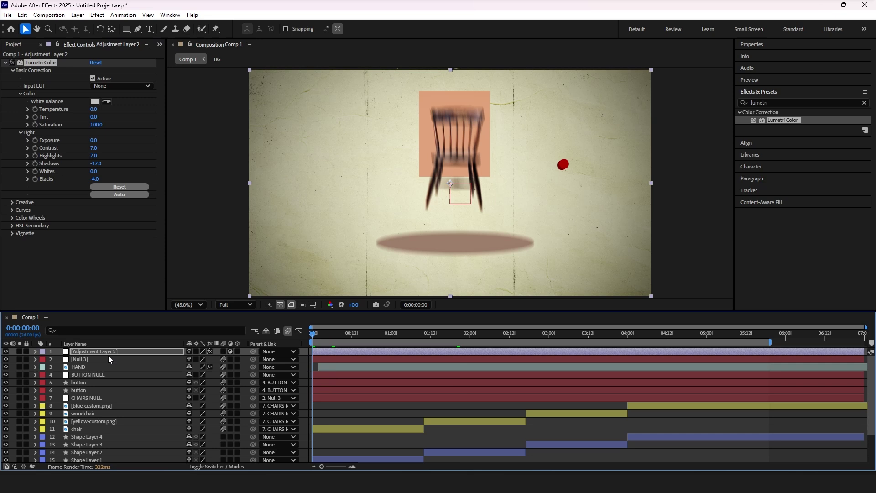
Step: Add the Posterize Time effect to the adjustment layer alongside its color correction
click(108, 352)
click(5, 63)
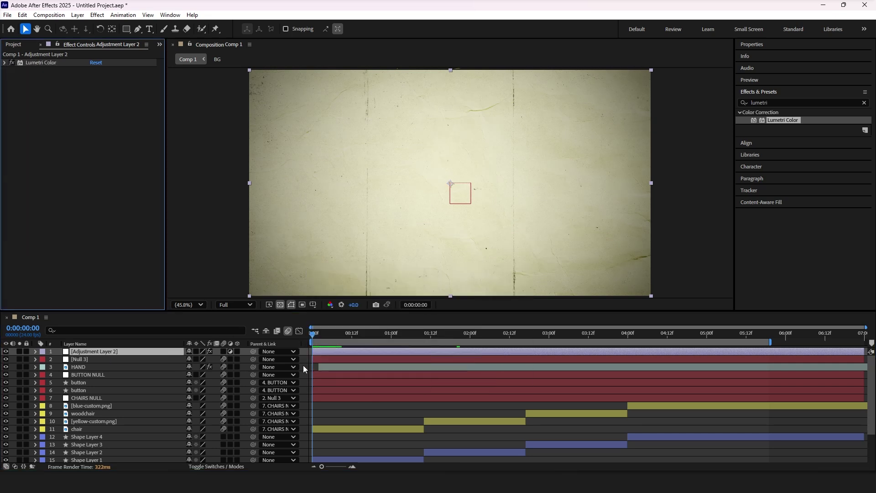
click(774, 102)
text(poste)
drag(775, 135, 132, 351)
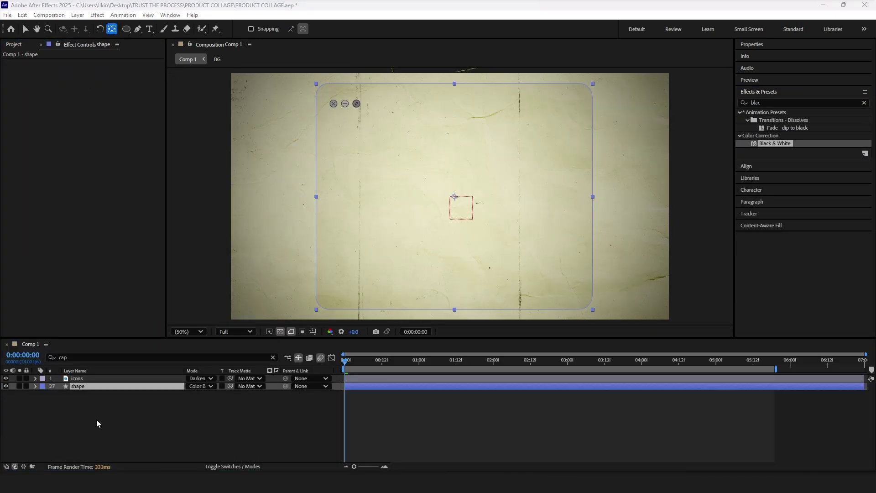
Step: Use the shape layer as the icons layer's track matte and turn the shape's visibility back on
click(96, 423)
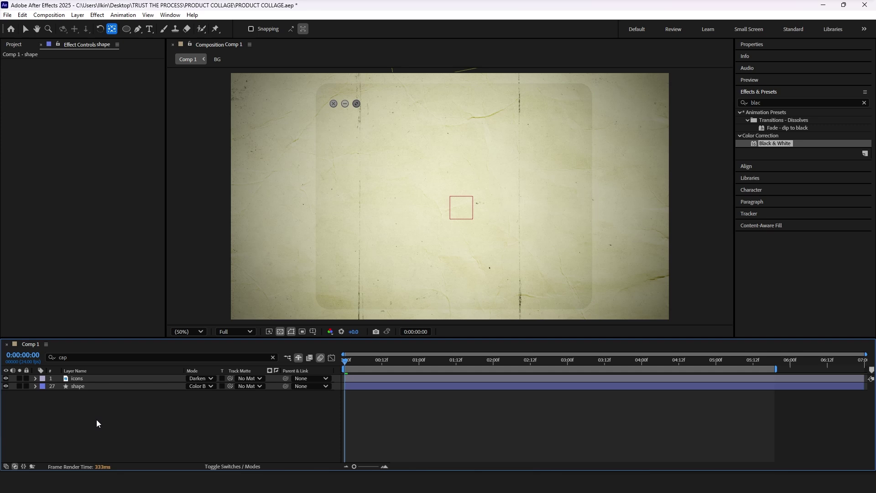
click(94, 386)
click(86, 378)
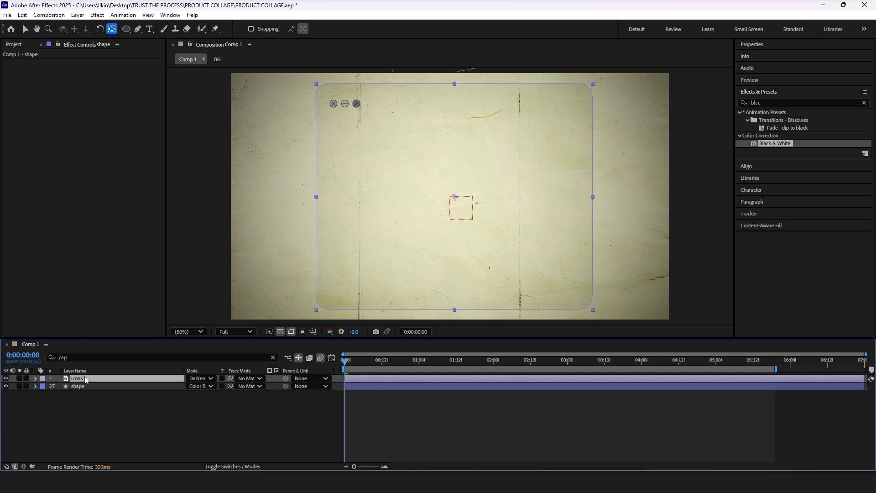
drag(230, 377, 82, 386)
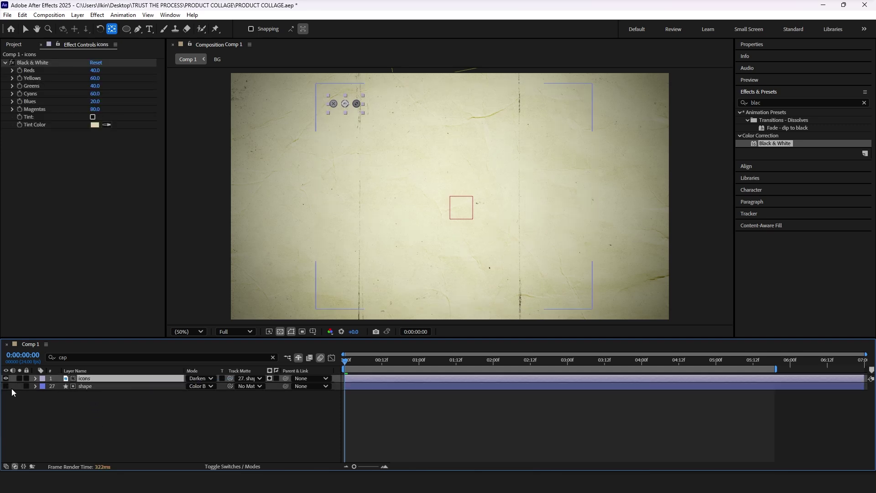
click(124, 385)
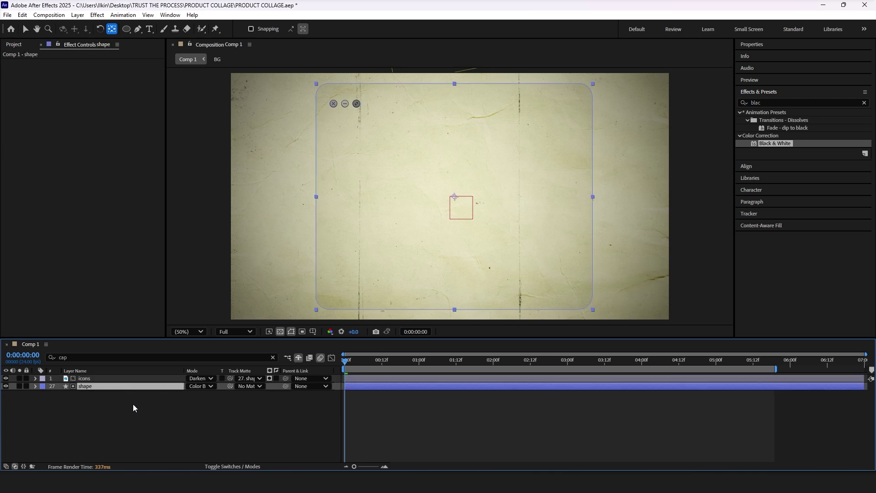
Step: Move the shape layer's anchor point to the middle of its top edge and add a Scale keyframe at 0:00
drag(454, 197, 448, 119)
drag(450, 86, 451, 84)
key(alt+shift+s)
click(343, 395)
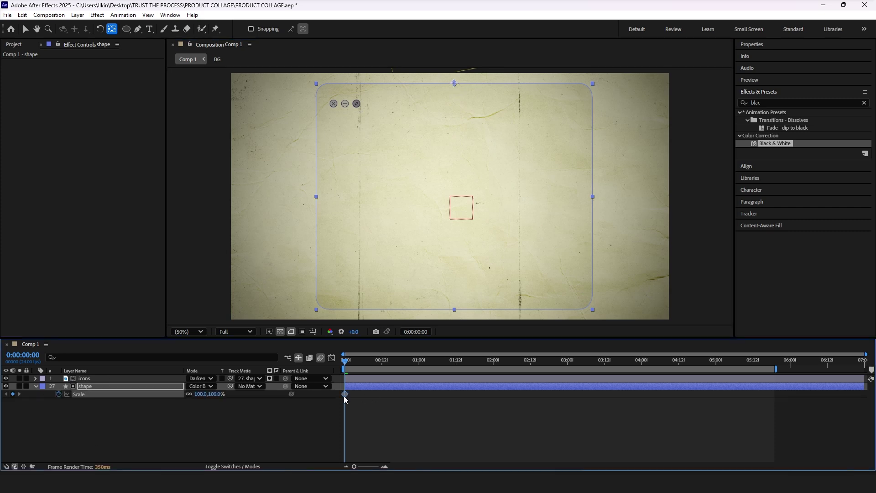
Step: Collapse the shape's vertical scale to about 0% at the start and move its full-size Scale keyframe to 0:12
key(v)
drag(454, 309, 454, 83)
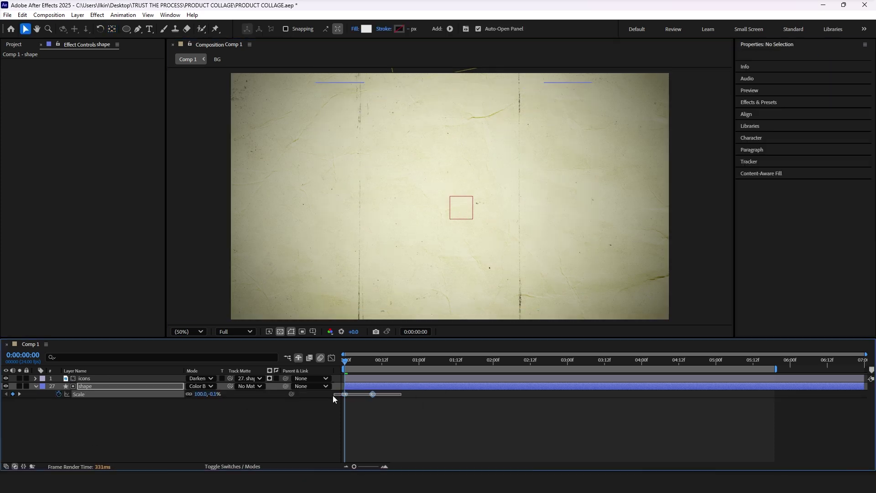
click(382, 361)
click(375, 410)
drag(372, 394, 382, 394)
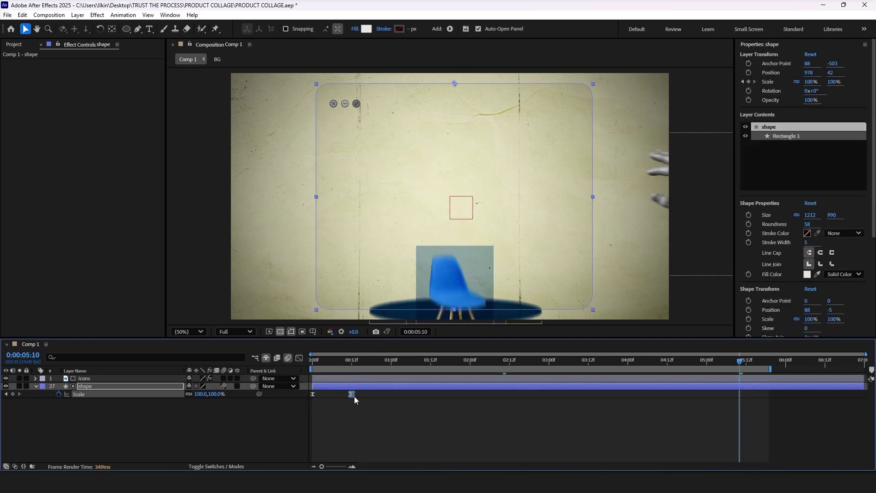
Step: Copy the shape's Scale keyframes to the end, with full size at 5:10 and collapsed at 5:18, and go to 5:07 to check the exit
click(313, 394)
drag(759, 363, 766, 363)
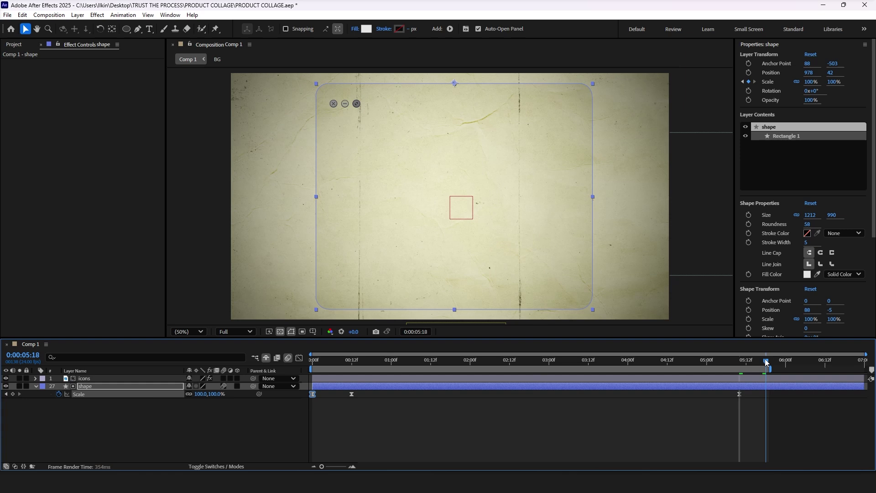
key(ctrl+v)
click(729, 361)
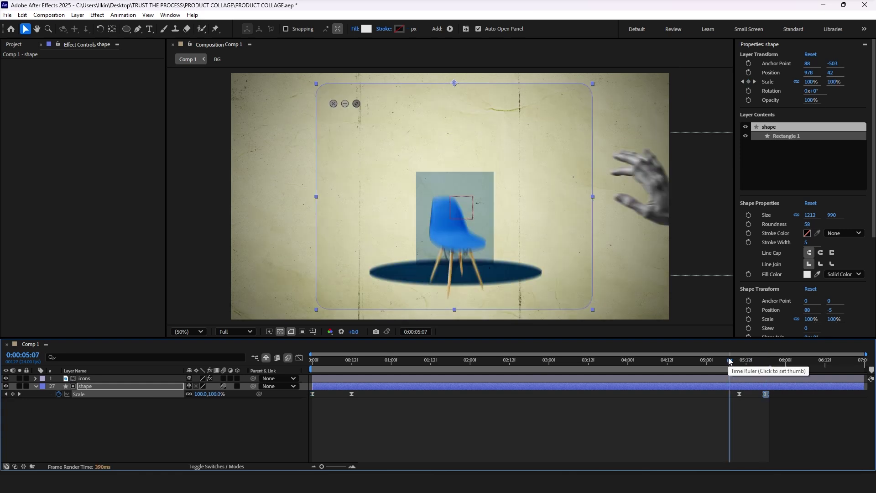